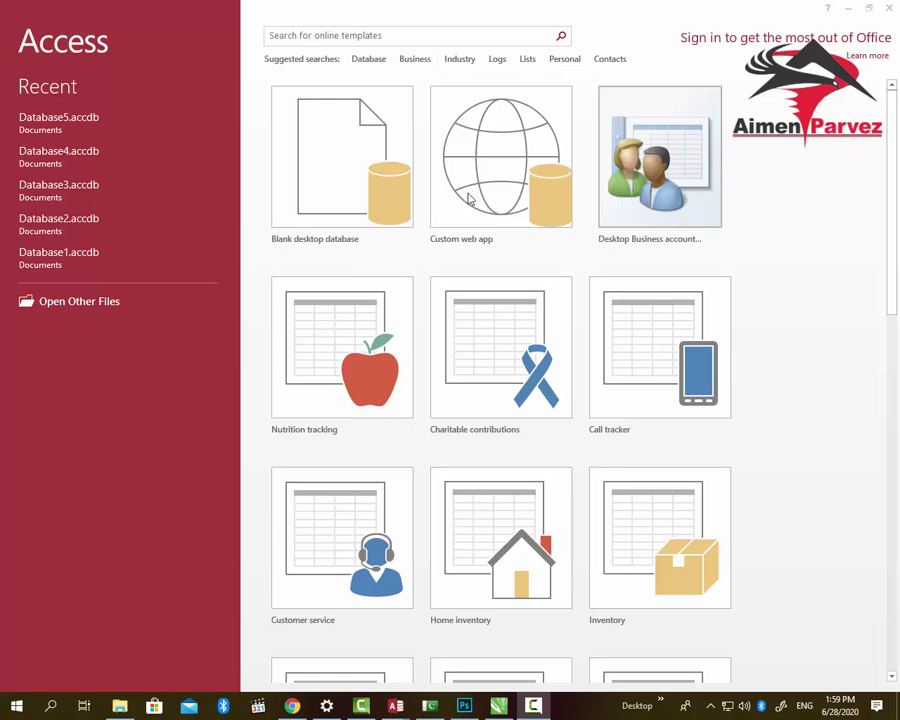
# Examine the available database templates on the start screen
pyautogui.scroll(-1, 466, 195)
pyautogui.scroll(-5, 466, 205)
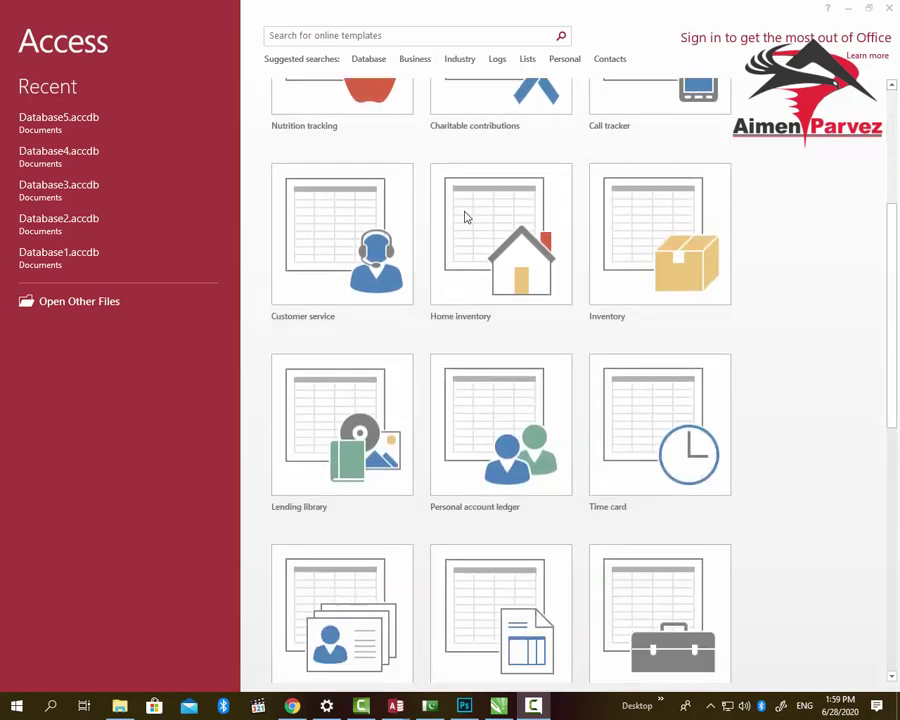
pyautogui.scroll(-5, 463, 222)
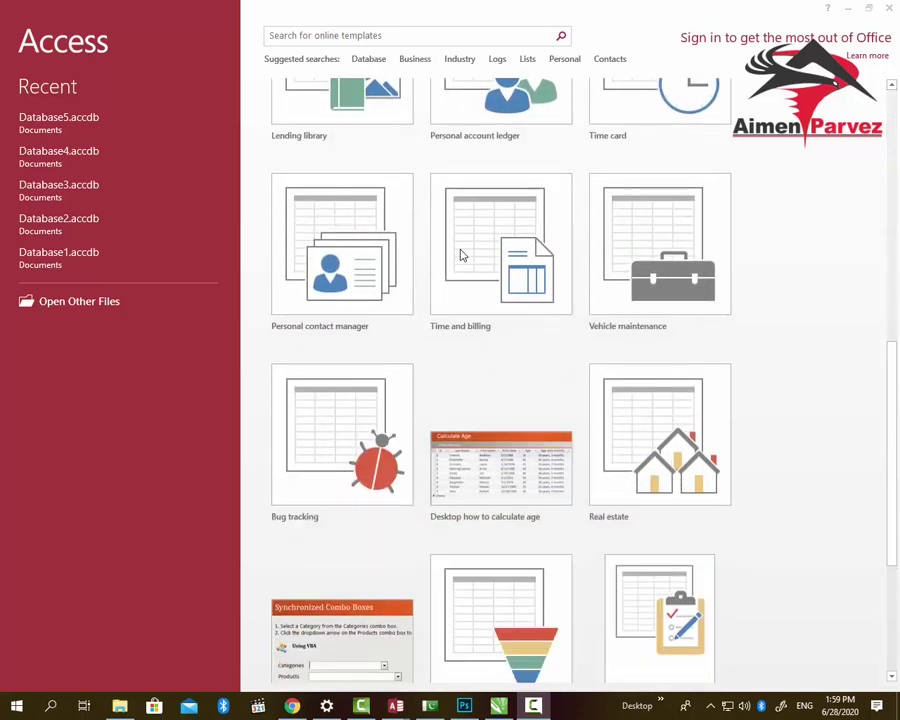
pyautogui.scroll(-3, 462, 255)
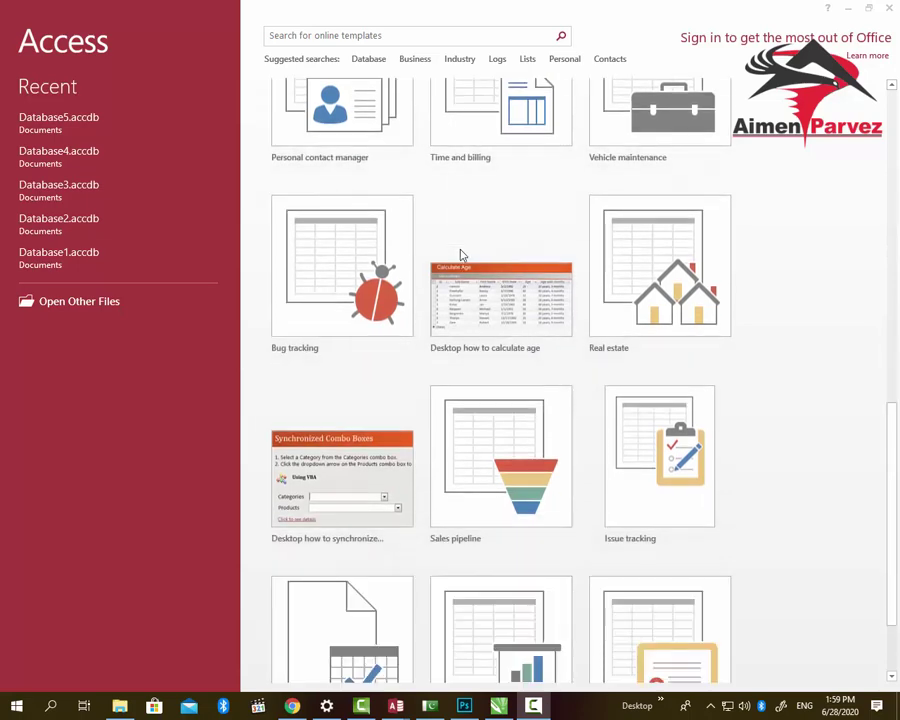
pyautogui.scroll(-3, 462, 240)
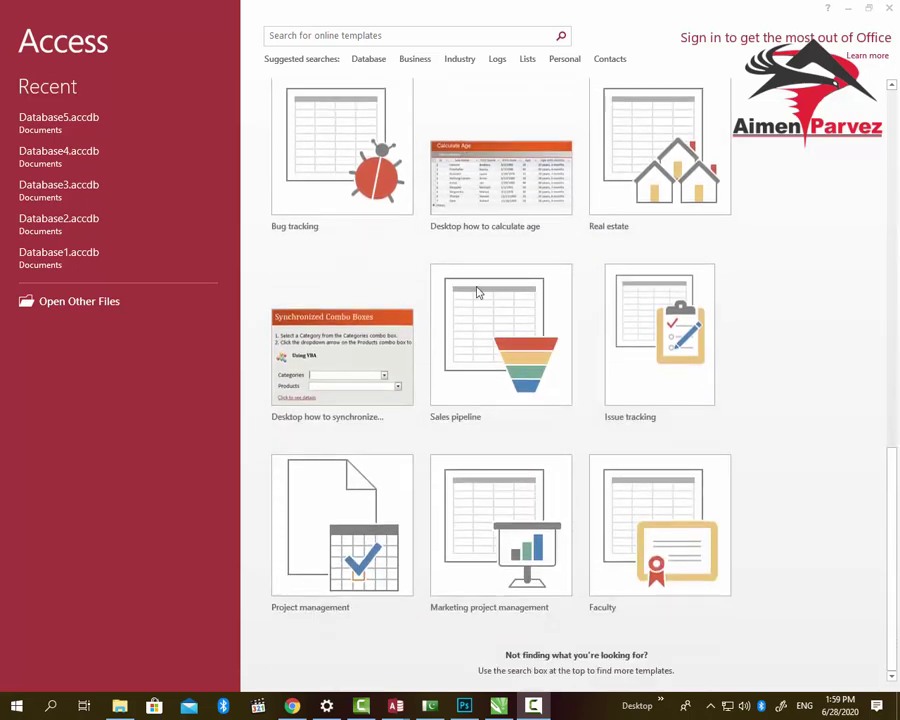
pyautogui.scroll(4, 568, 377)
pyautogui.scroll(3, 568, 377)
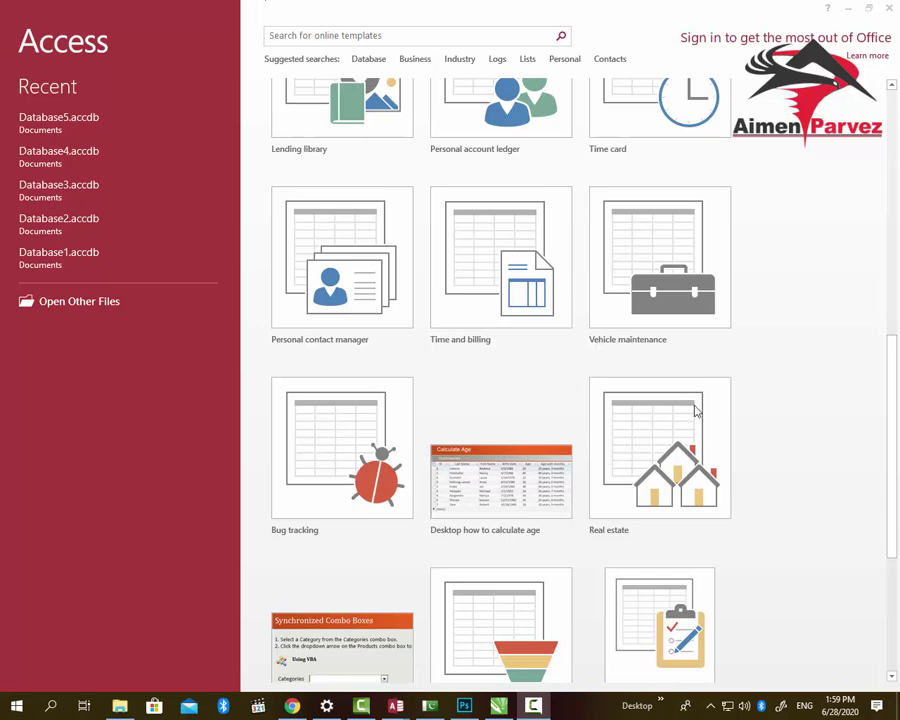
pyautogui.scroll(3, 628, 360)
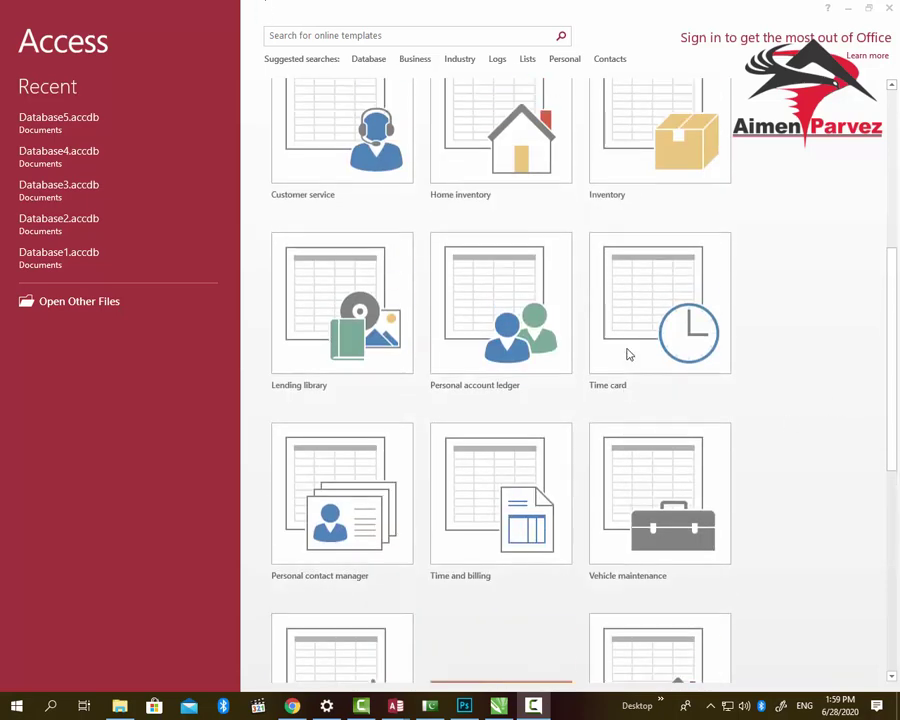
pyautogui.scroll(3, 798, 438)
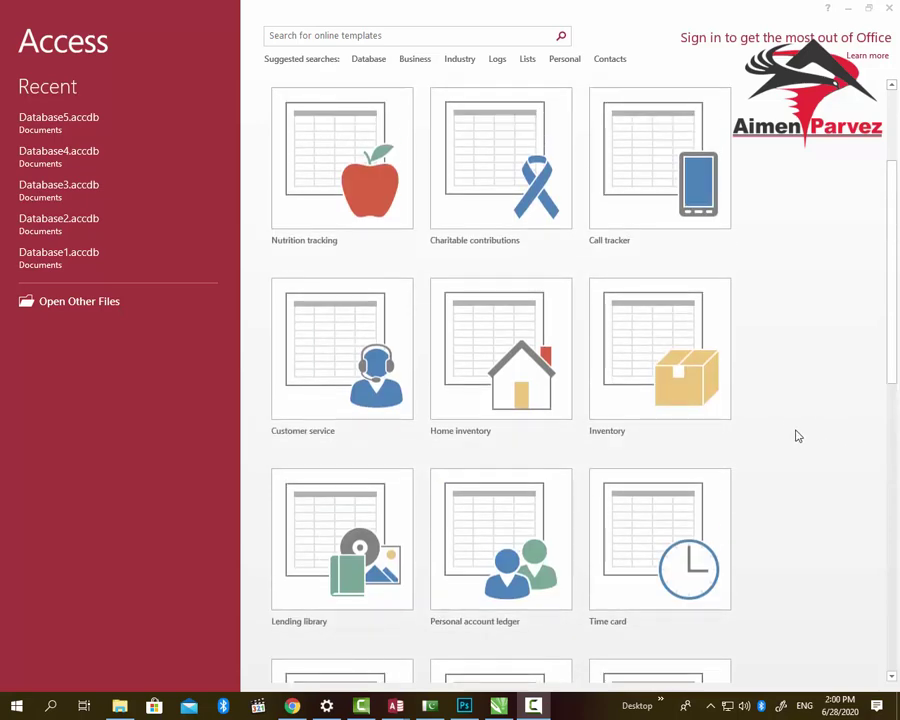
pyautogui.scroll(2, 798, 436)
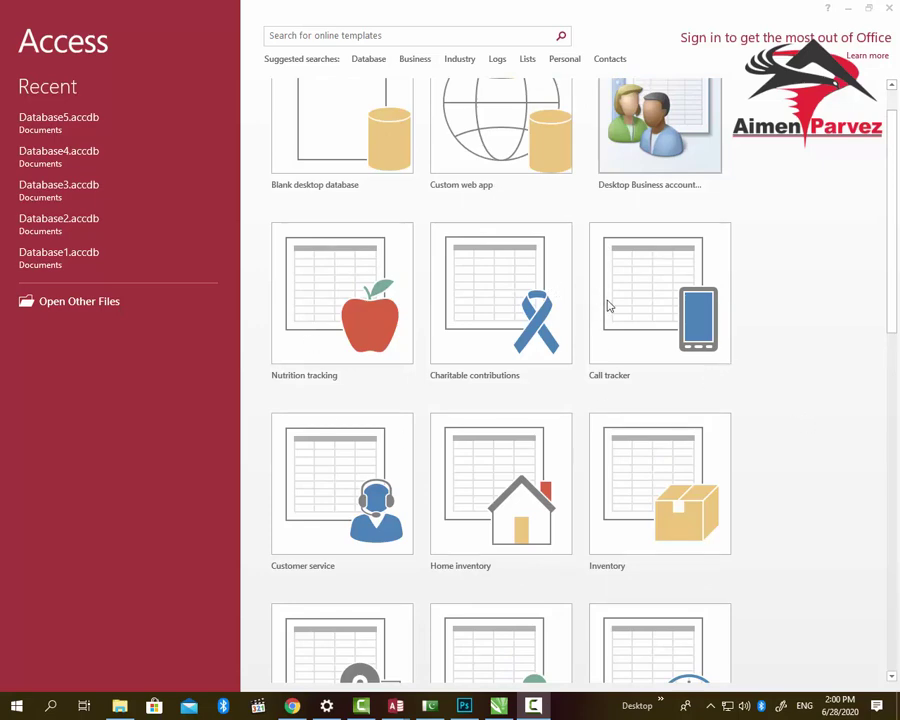
pyautogui.scroll(1, 506, 300)
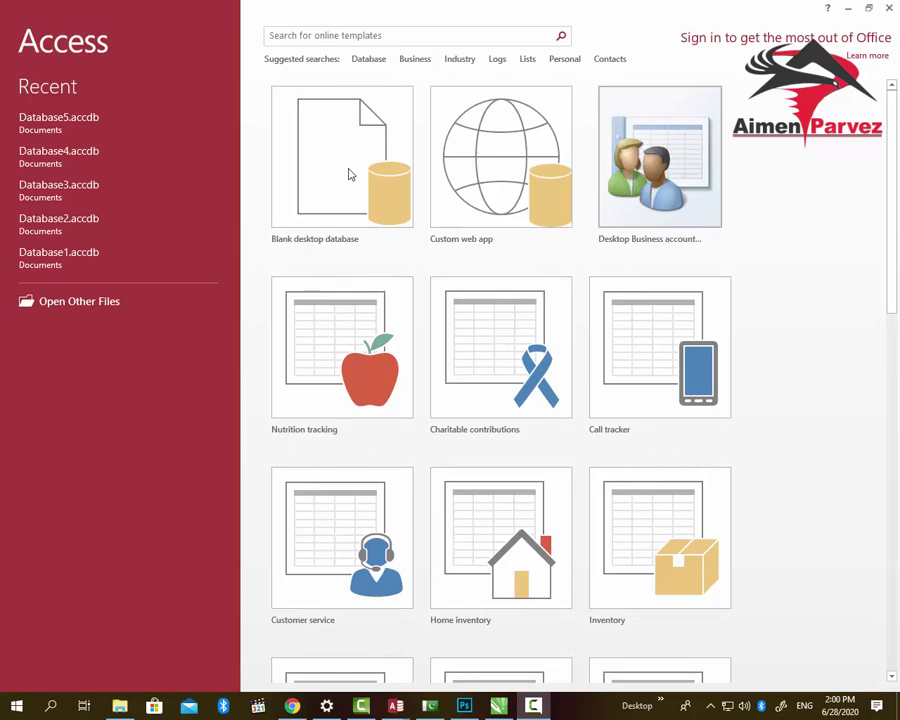
# Create a blank desktop database, check the available table views, and close the empty default table
pyautogui.click(349, 174)
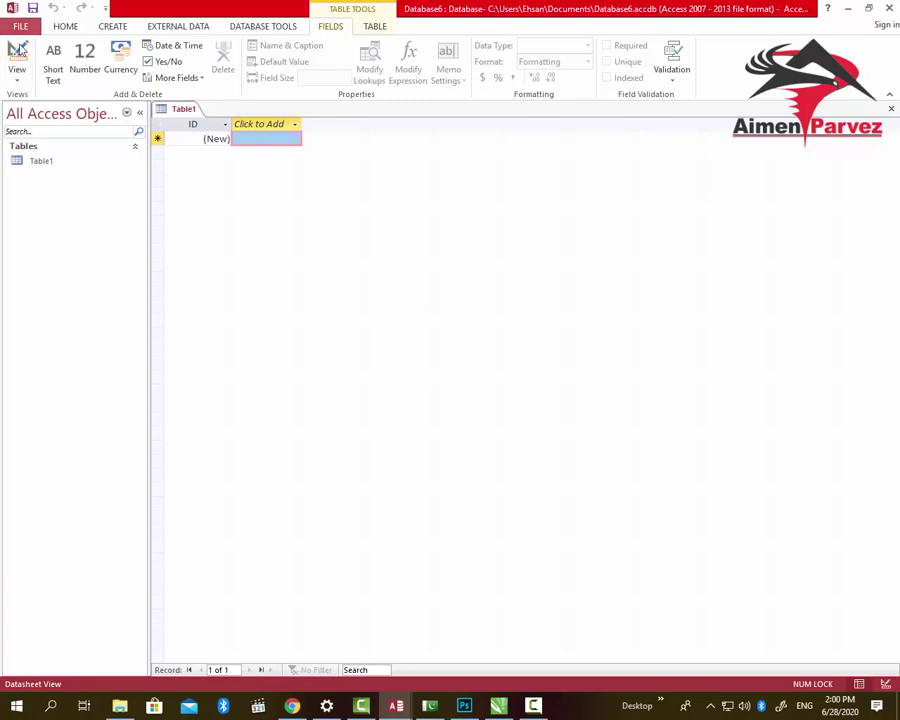
pyautogui.click(17, 78)
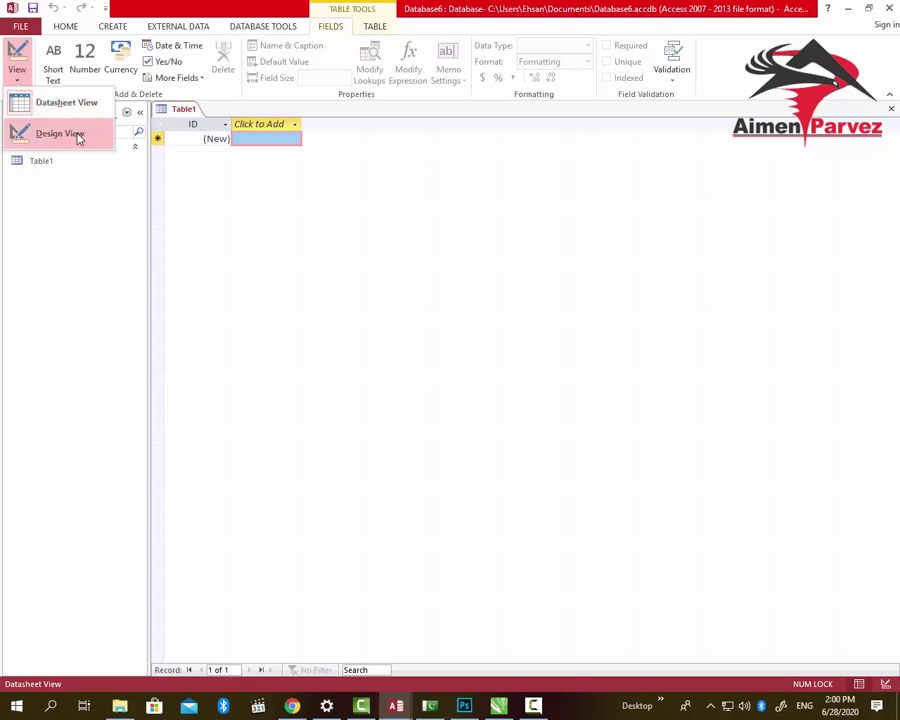
pyautogui.click(281, 239)
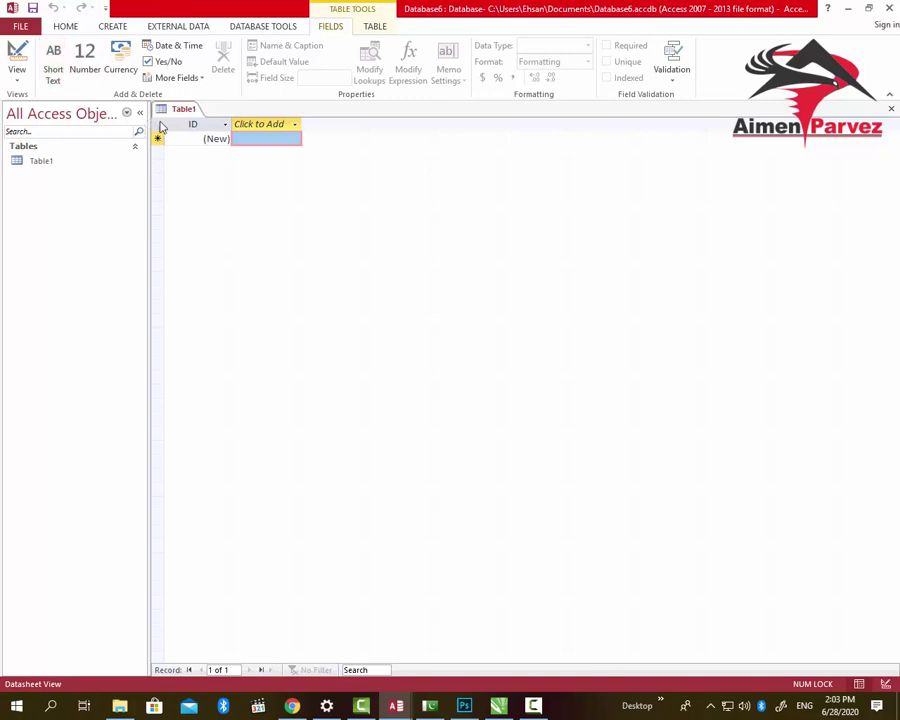
pyautogui.click(891, 109)
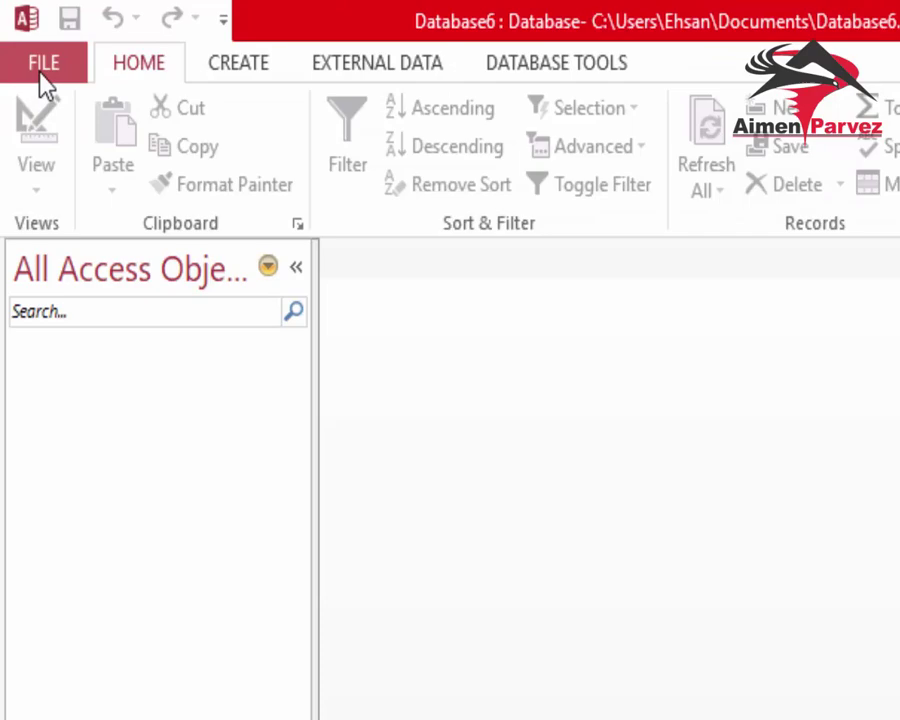
# Look at the Save As options for the database and return to the workspace
pyautogui.click(20, 29)
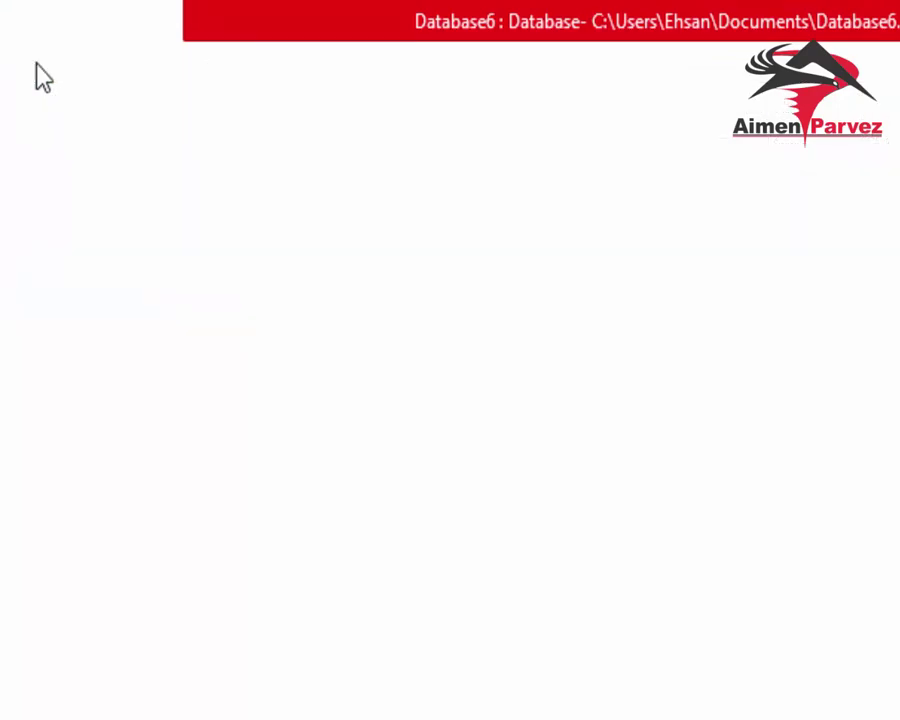
pyautogui.click(86, 396)
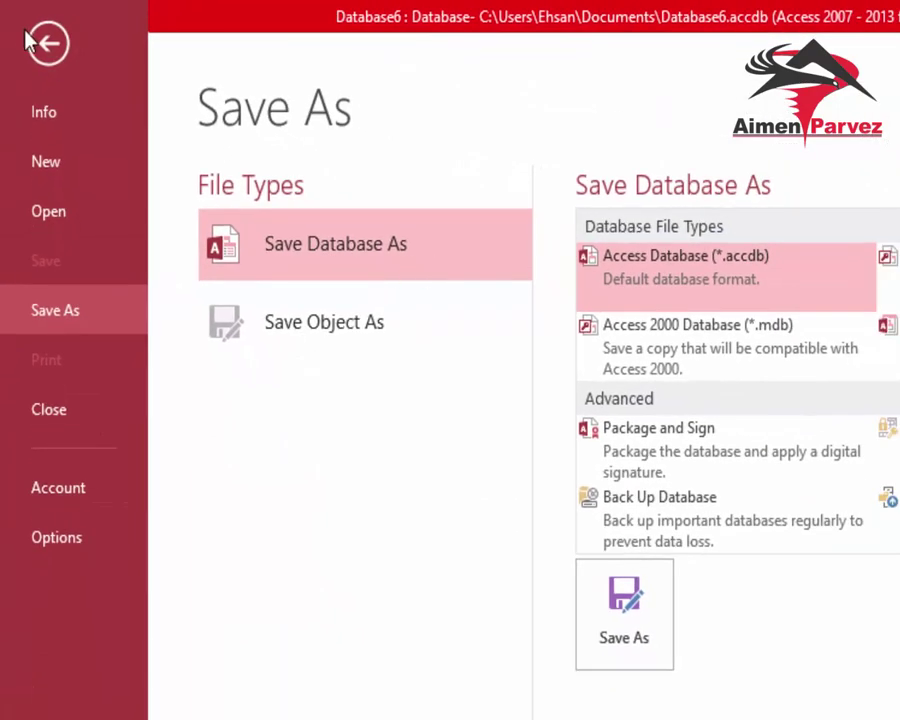
pyautogui.click(40, 43)
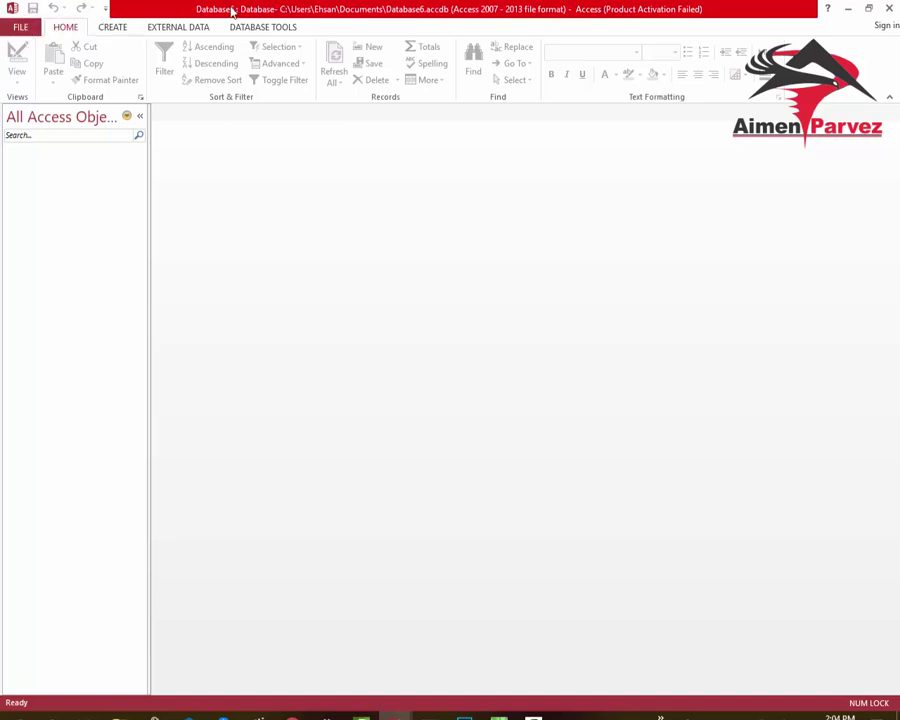
# Restore the program window to a smaller size and maximize it again
pyautogui.click(870, 9)
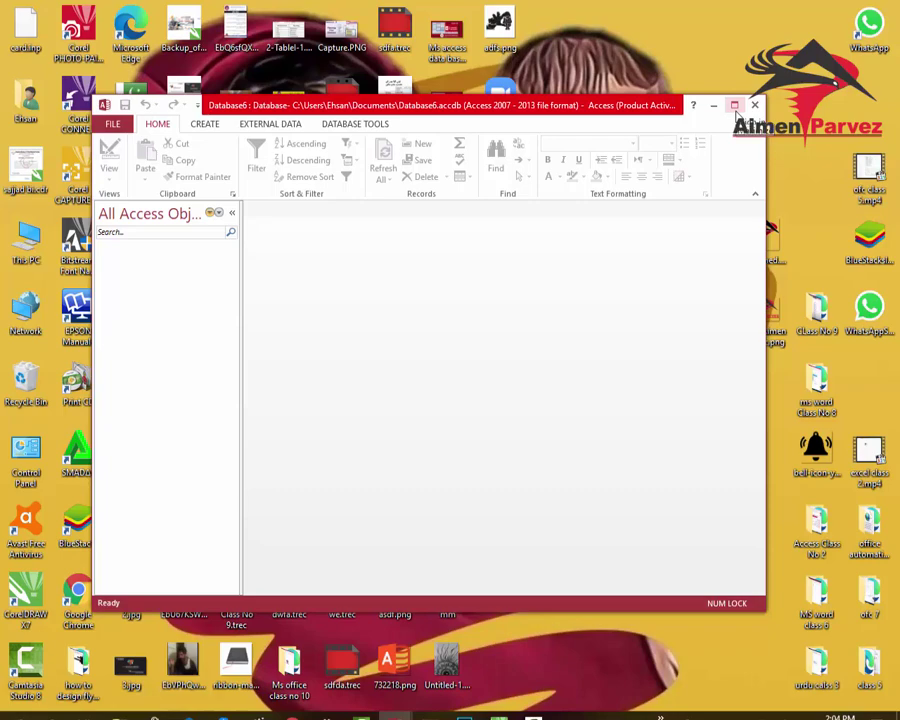
pyautogui.click(734, 105)
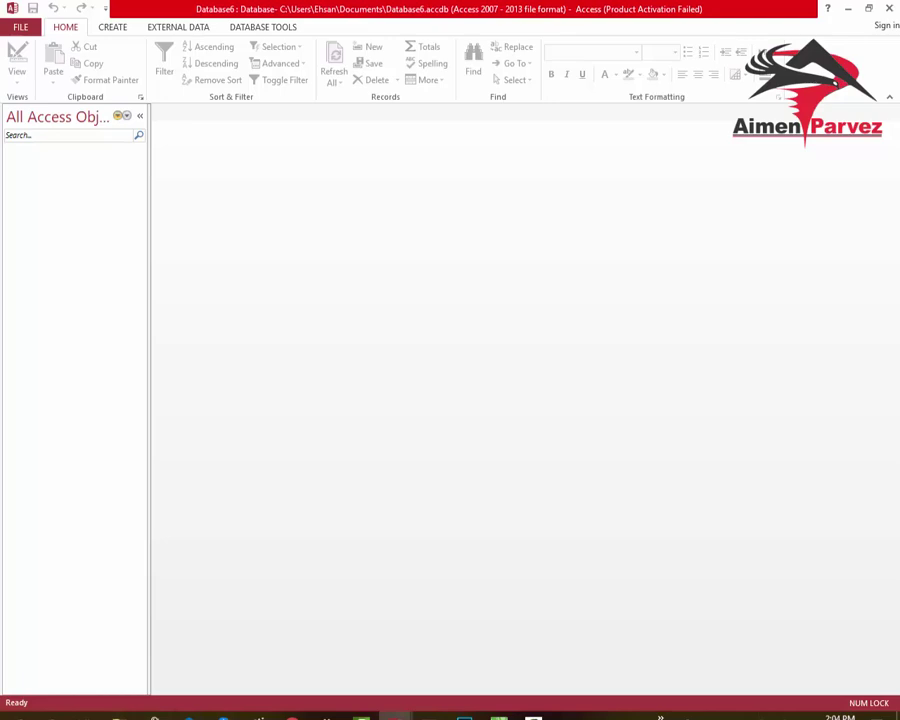
pyautogui.rightClick(598, 715)
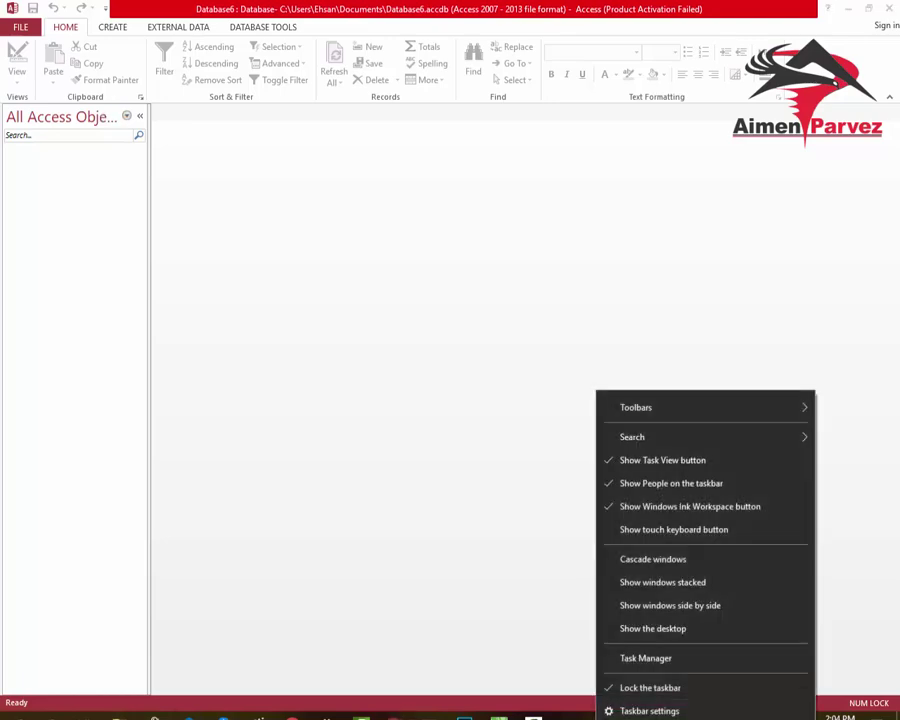
pyautogui.press('Escape')
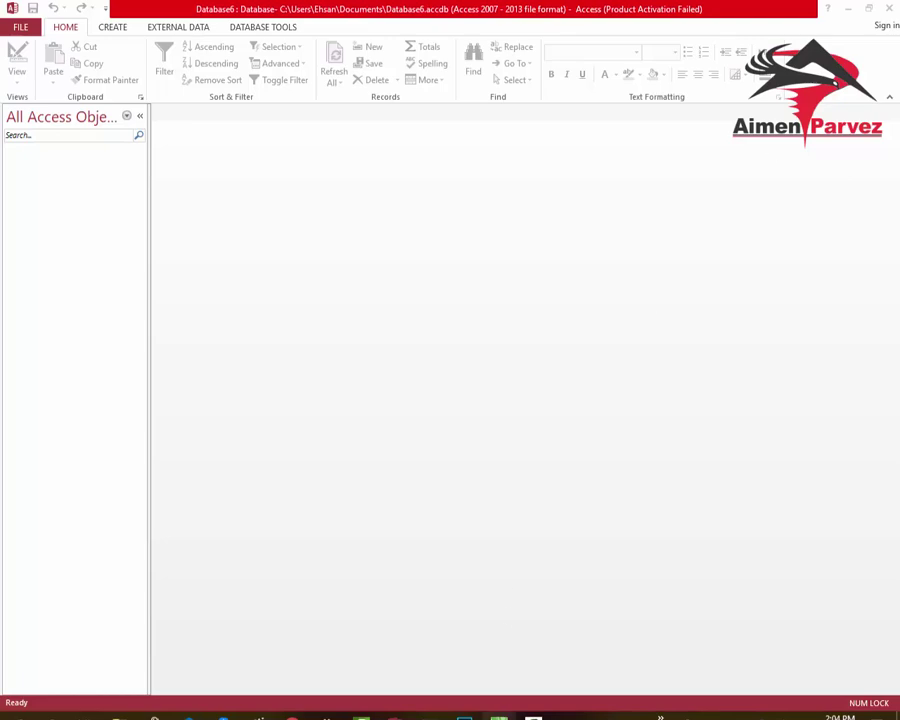
pyautogui.click(499, 716)
pyautogui.click(499, 716)
pyautogui.click(499, 716)
pyautogui.click(855, 10)
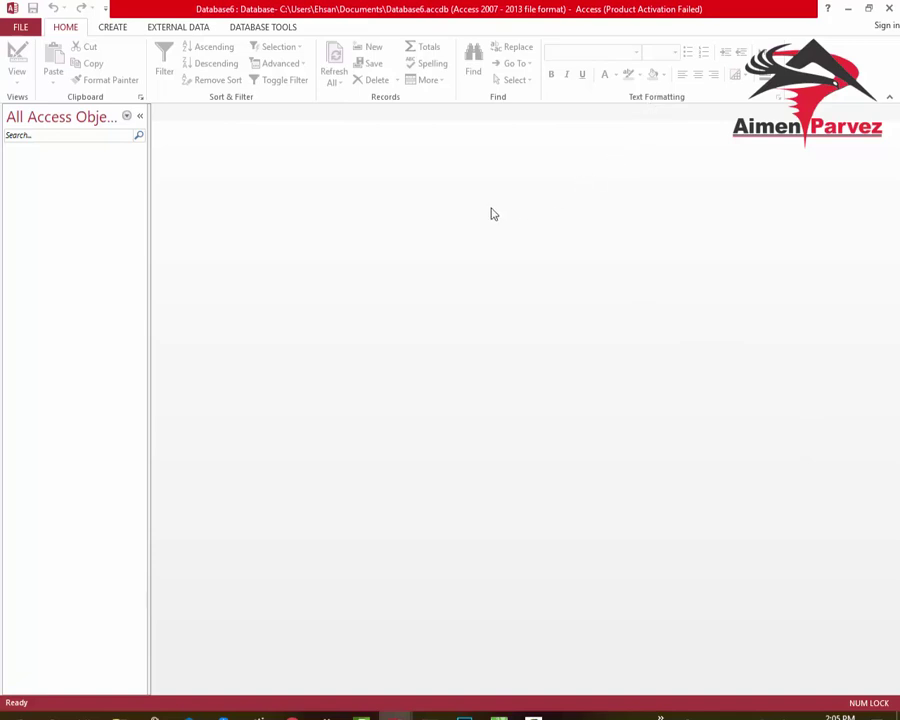
pyautogui.click(59, 135)
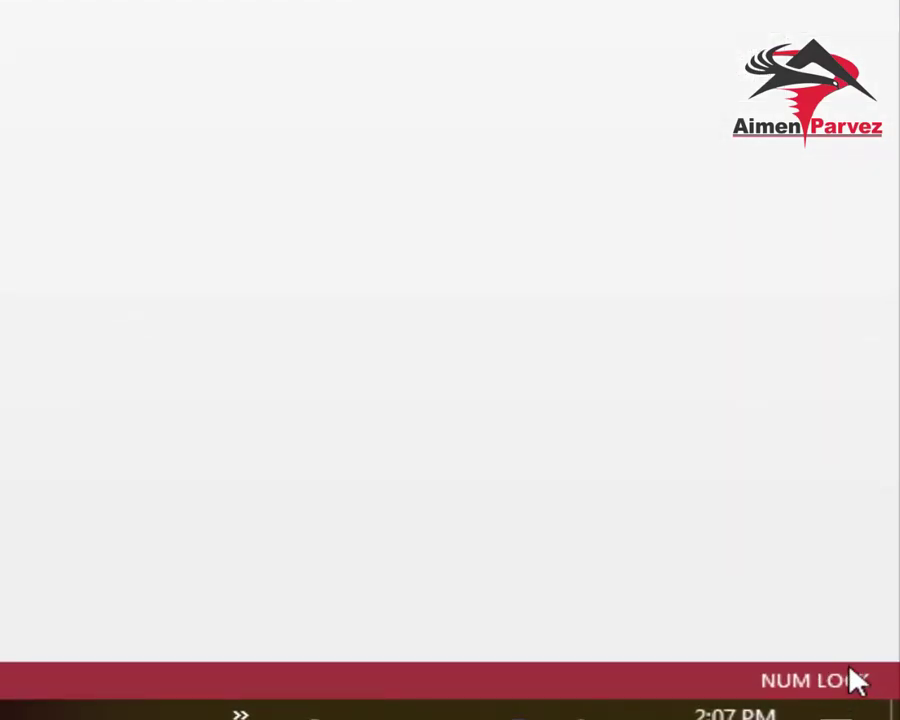
pyautogui.press('capslock')
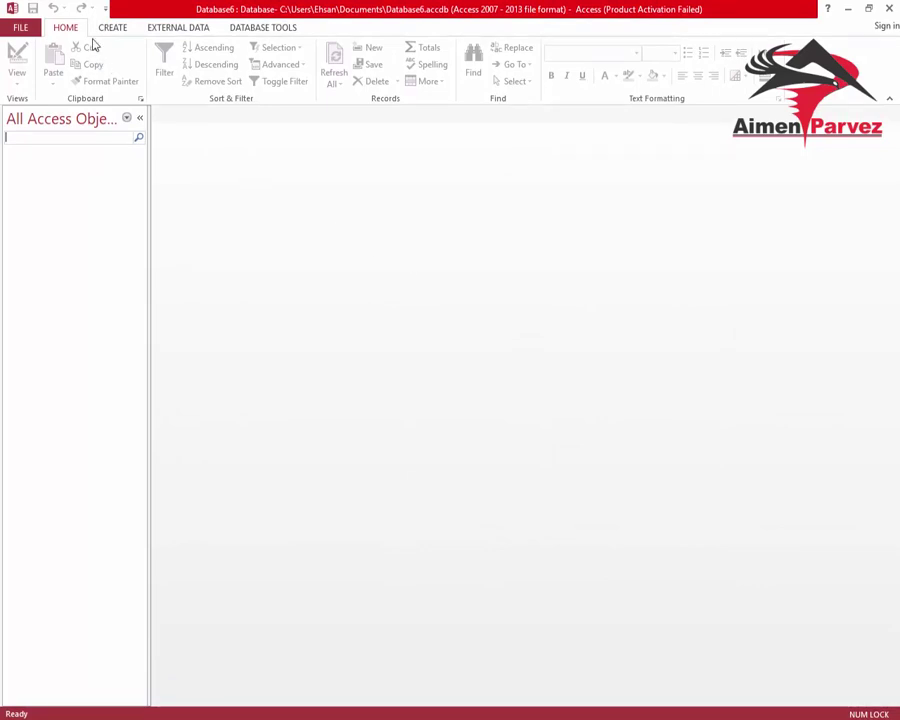
# Create a blank table in Datasheet view and close it without saving
pyautogui.click(126, 31)
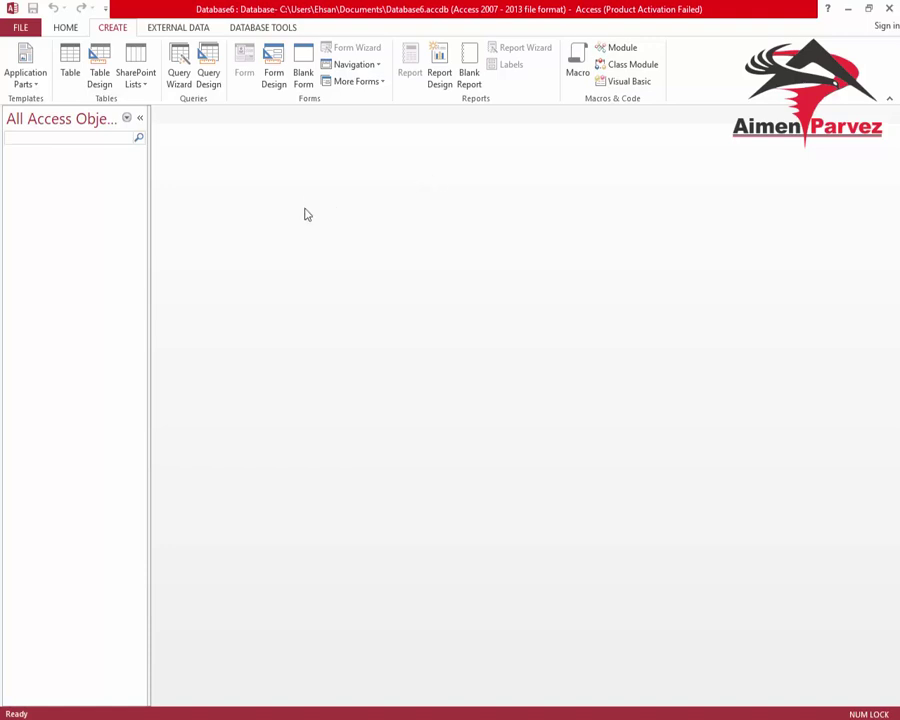
pyautogui.click(73, 75)
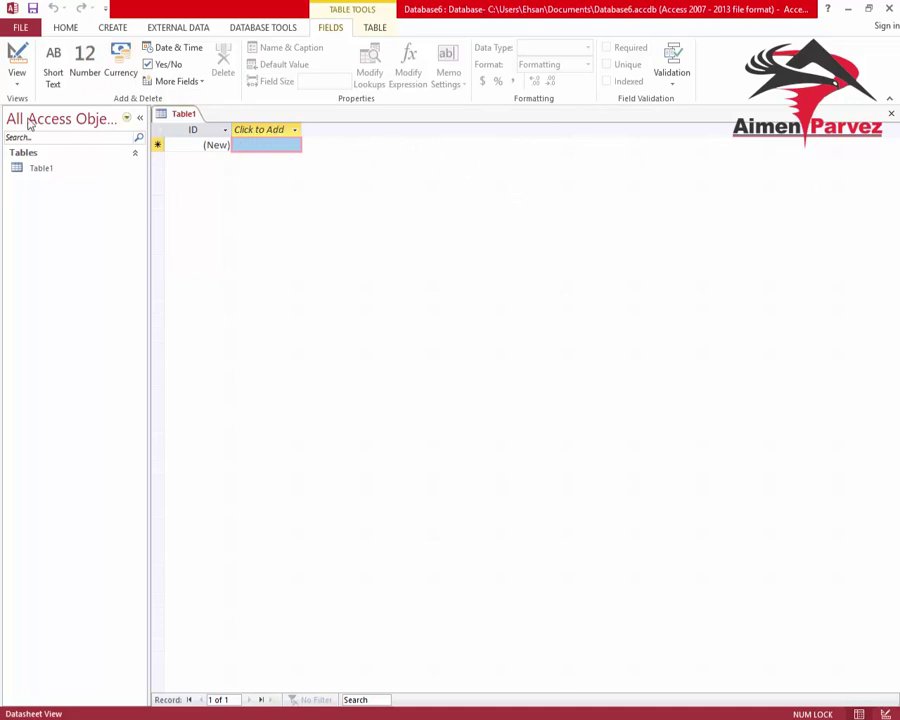
pyautogui.click(893, 118)
# Open a new table in Design view and close it without saving
pyautogui.click(112, 28)
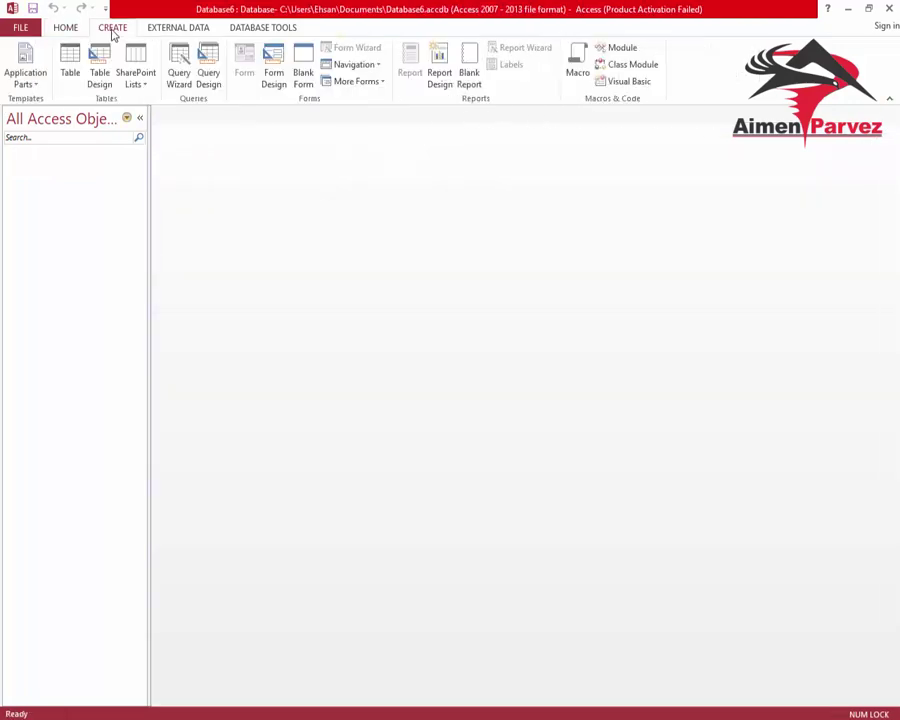
pyautogui.click(102, 87)
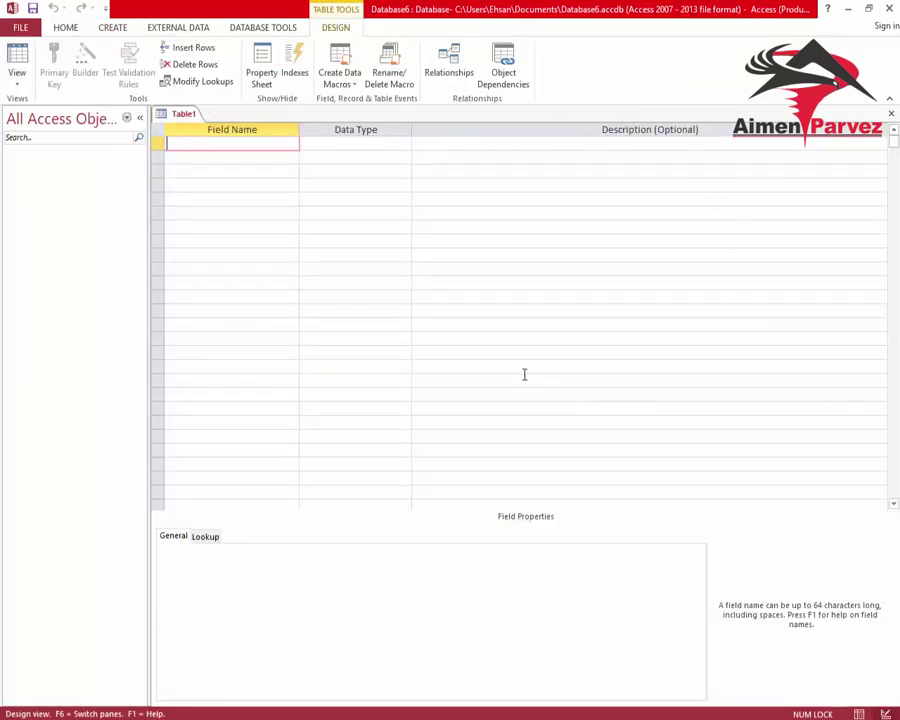
pyautogui.click(891, 113)
# View the SharePoint list types, and open another blank datasheet table and close it unsaved
pyautogui.click(113, 29)
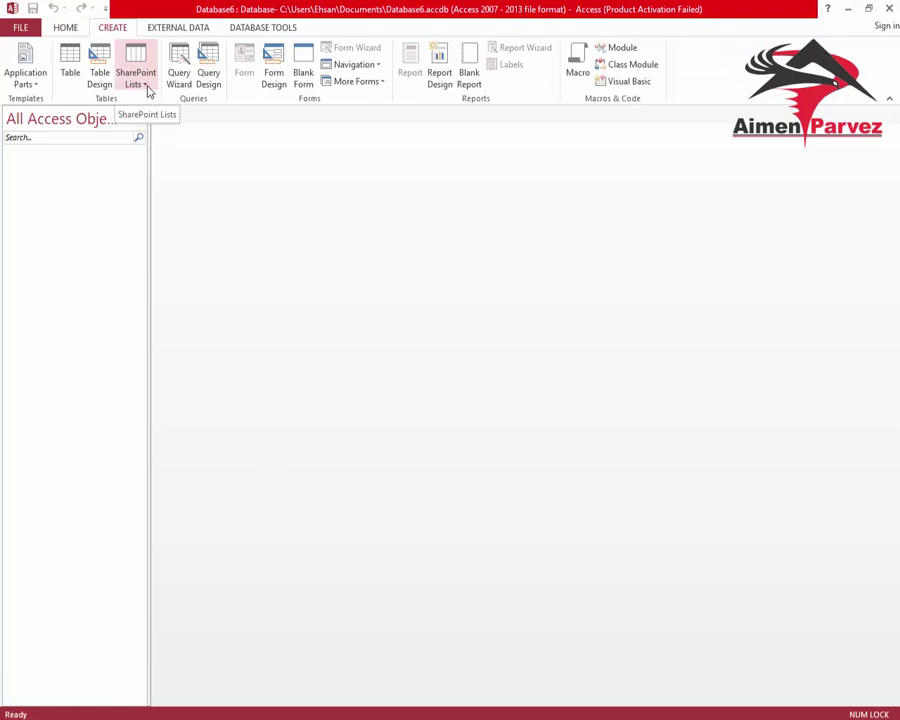
pyautogui.click(147, 90)
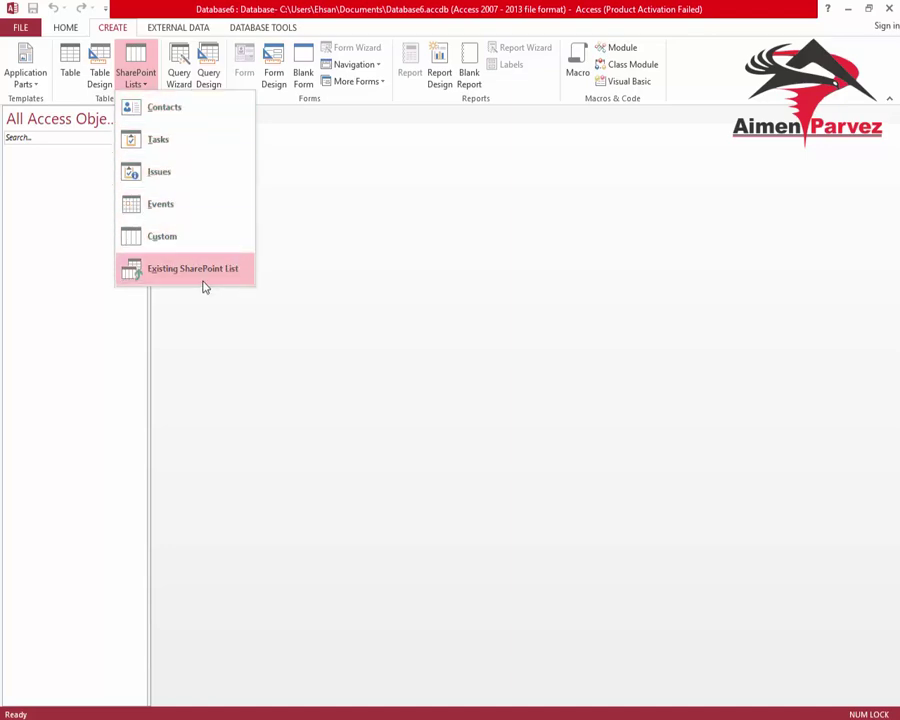
pyautogui.click(70, 66)
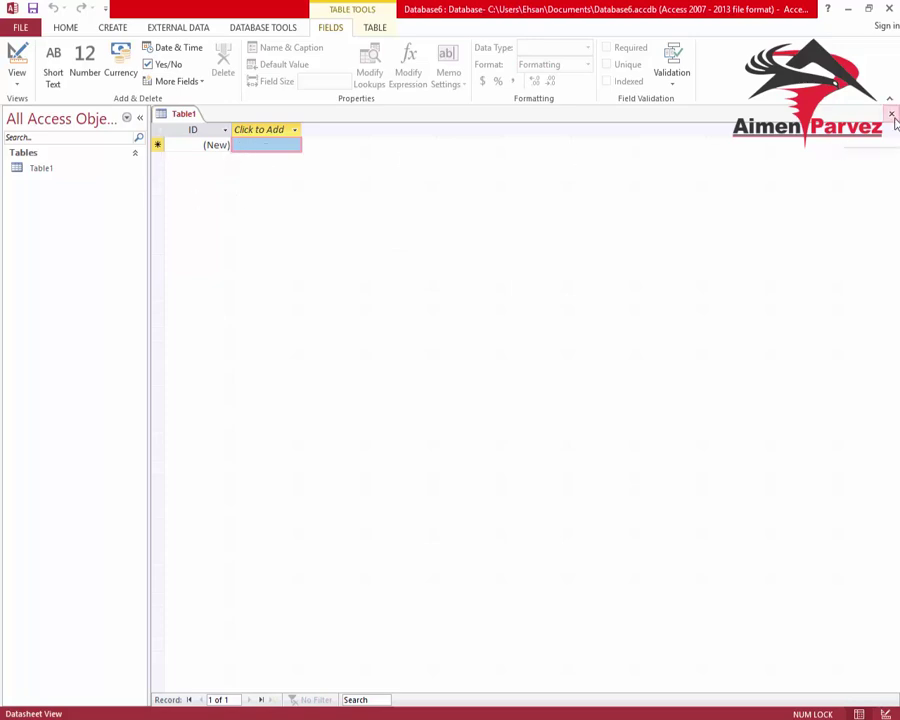
pyautogui.click(892, 115)
# Create a table in Design view with the Short Text fields "FIrst Name" and "Last Name"
pyautogui.click(113, 28)
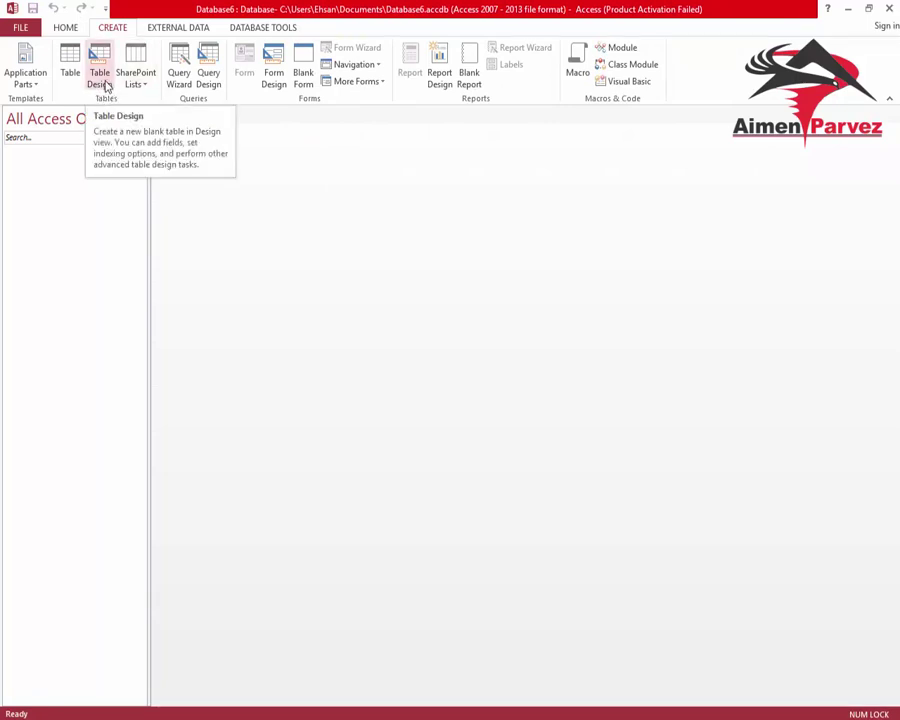
pyautogui.click(100, 72)
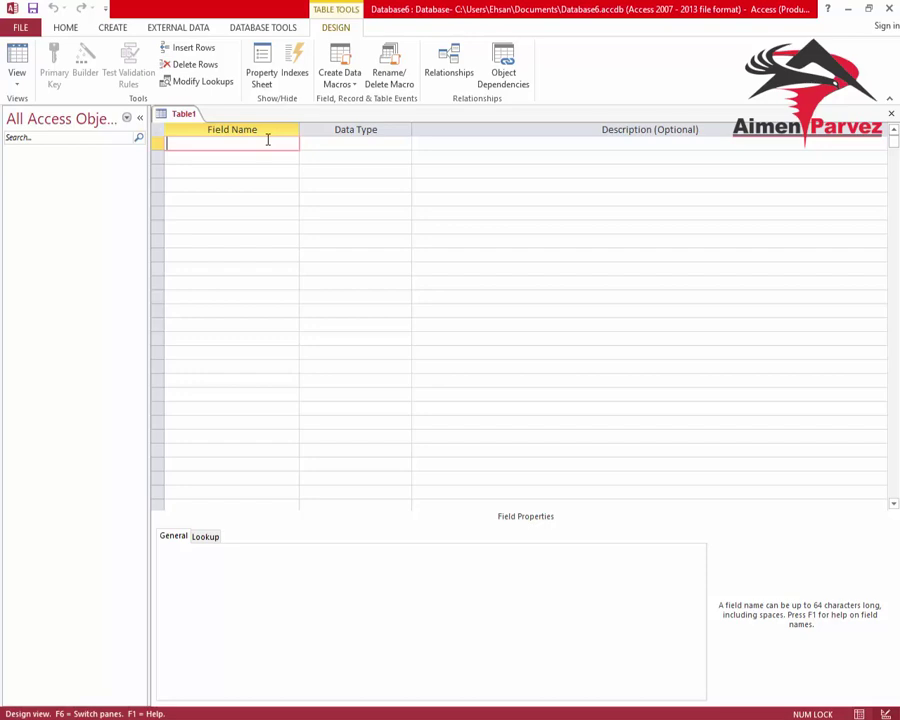
pyautogui.write('A')
pyautogui.press('BackSpace')
pyautogui.write('FIrst Name')
pyautogui.press('Down')
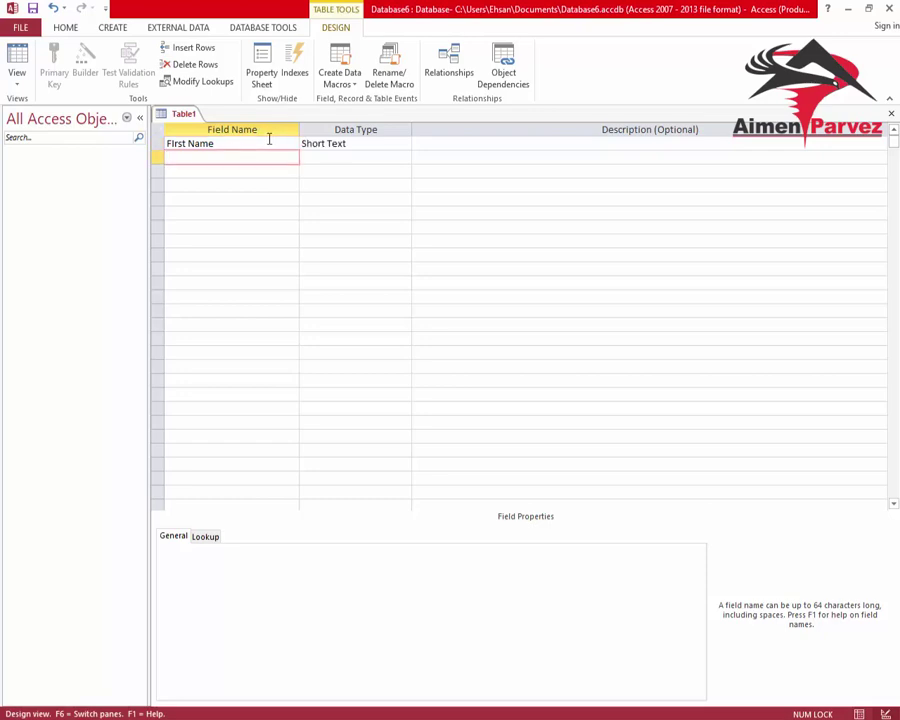
pyautogui.write('Last Name')
pyautogui.click(394, 157)
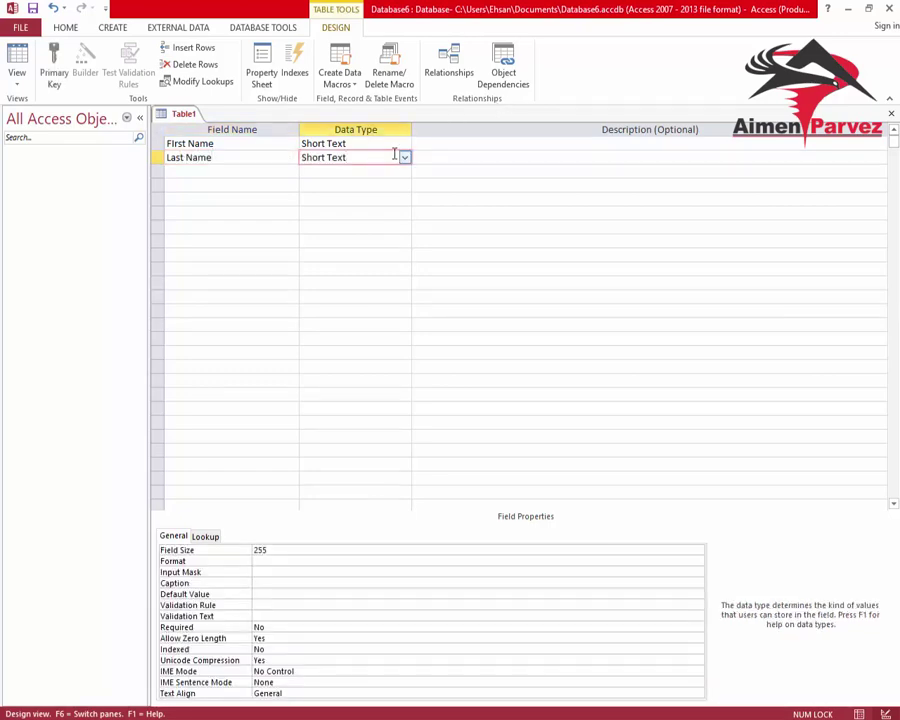
pyautogui.click(365, 143)
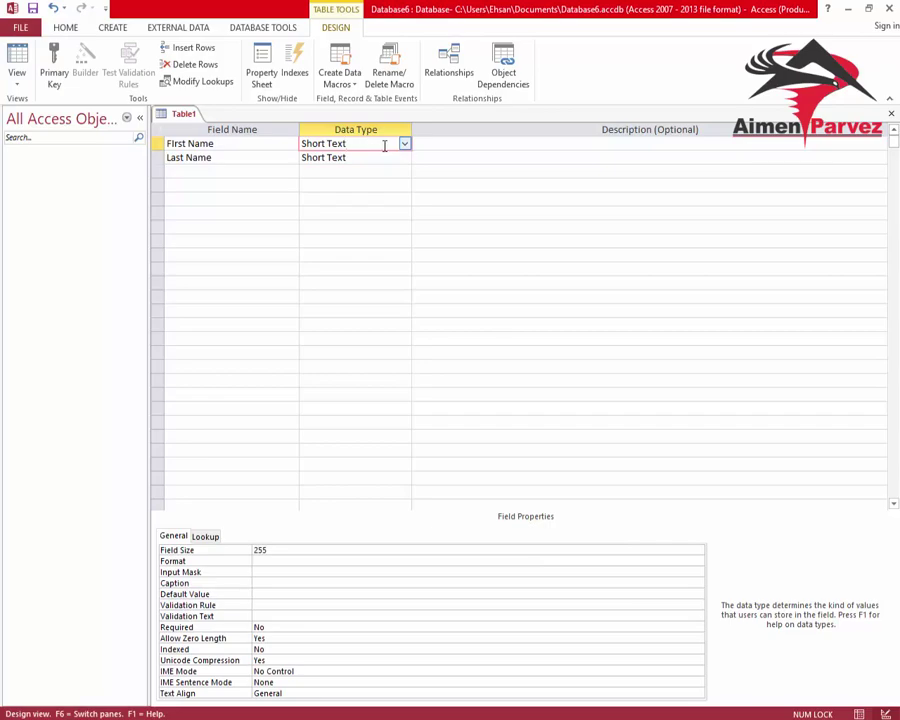
# Review the data types available for the "FIrst Name" field
pyautogui.click(404, 145)
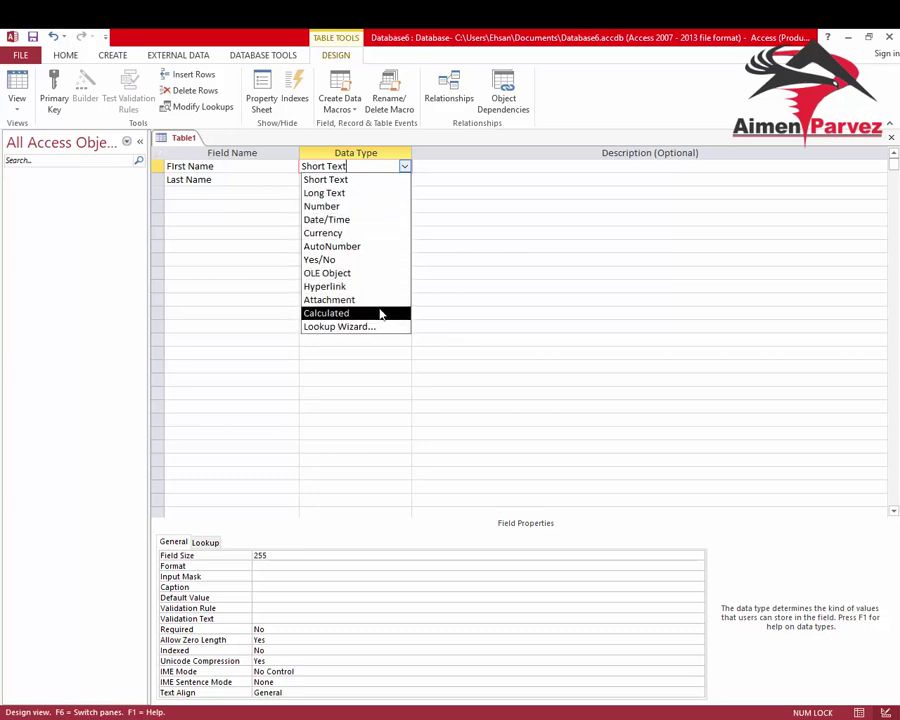
pyautogui.click(479, 192)
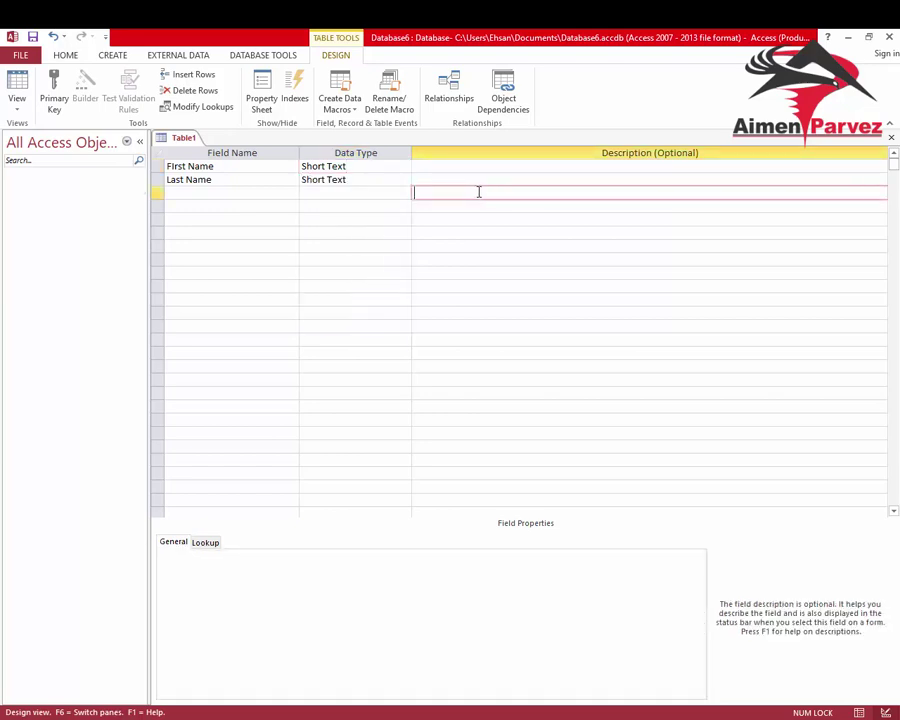
pyautogui.click(395, 166)
pyautogui.click(404, 167)
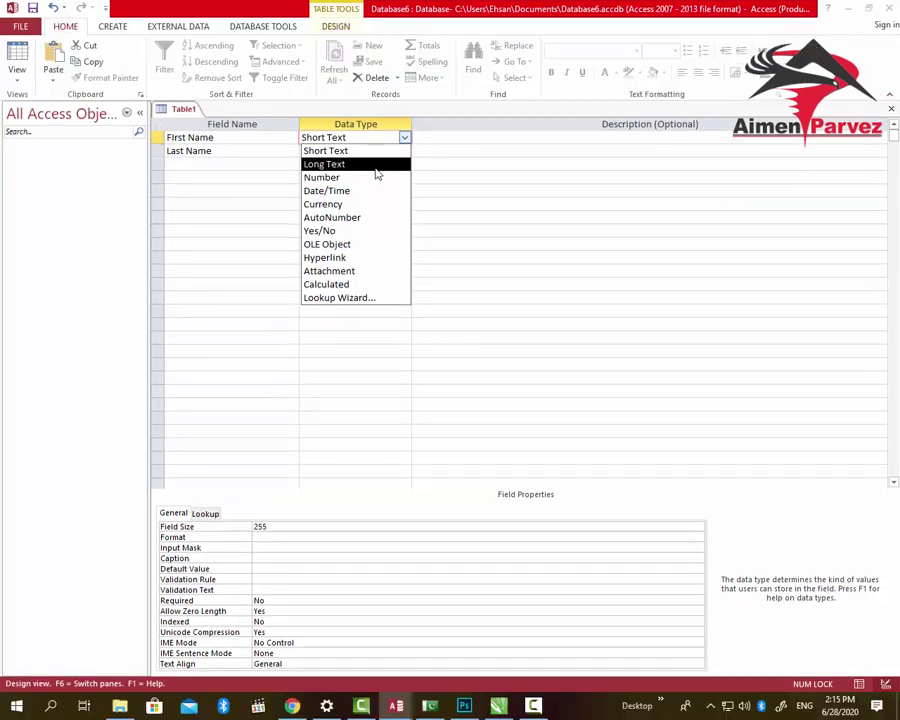
# Change the data type of the "Last Name" field to Long Text
pyautogui.click(283, 151)
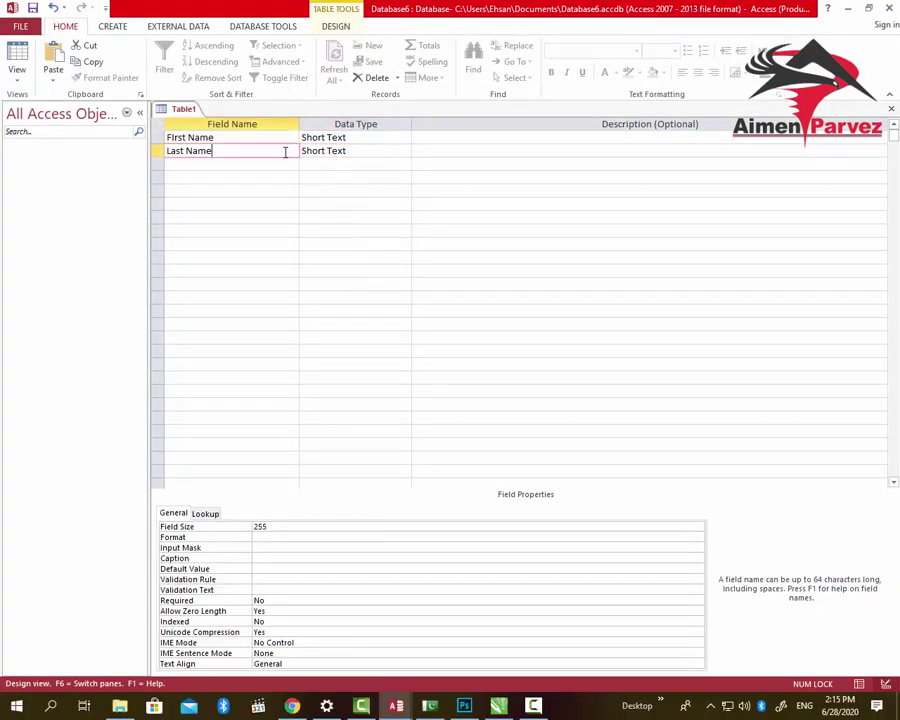
pyautogui.click(339, 151)
pyautogui.click(403, 151)
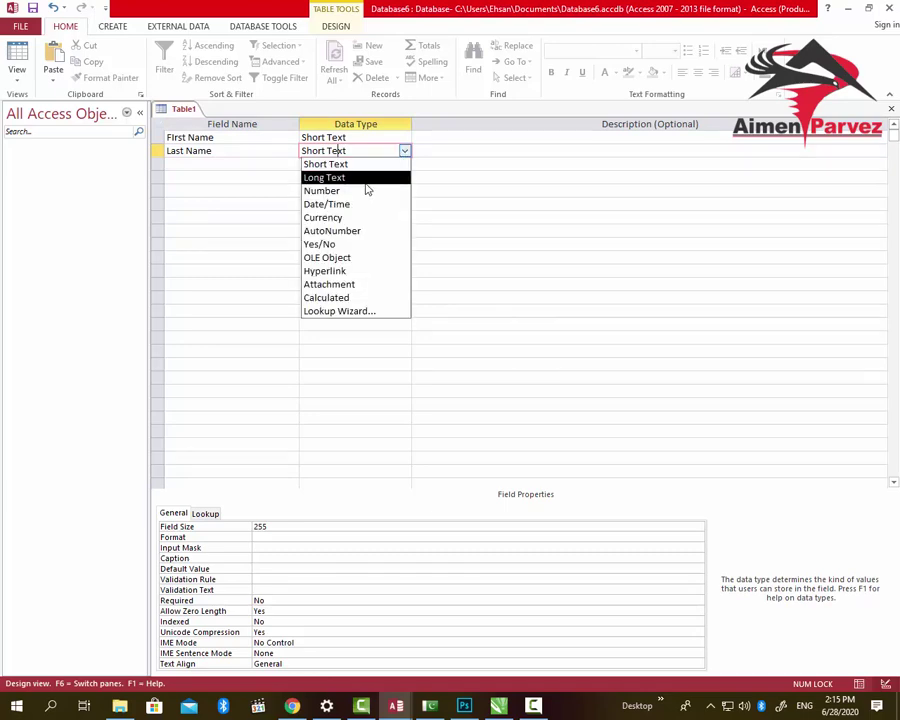
pyautogui.click(366, 187)
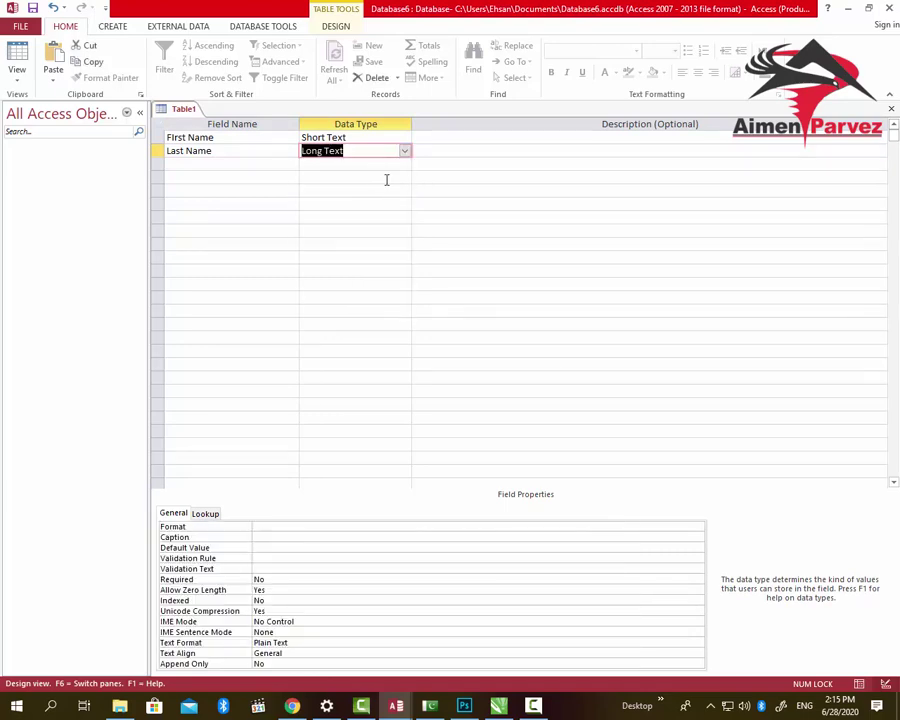
pyautogui.click(386, 179)
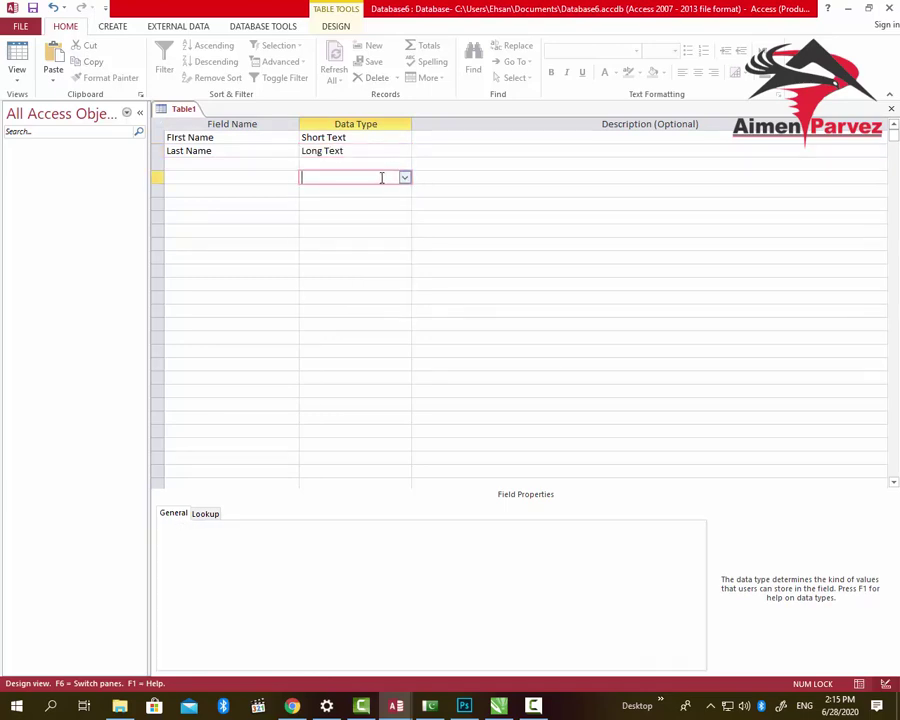
# Compare the general properties of the Long Text and Short Text fields, and review the data types offered for "FIrst Name"
pyautogui.click(259, 151)
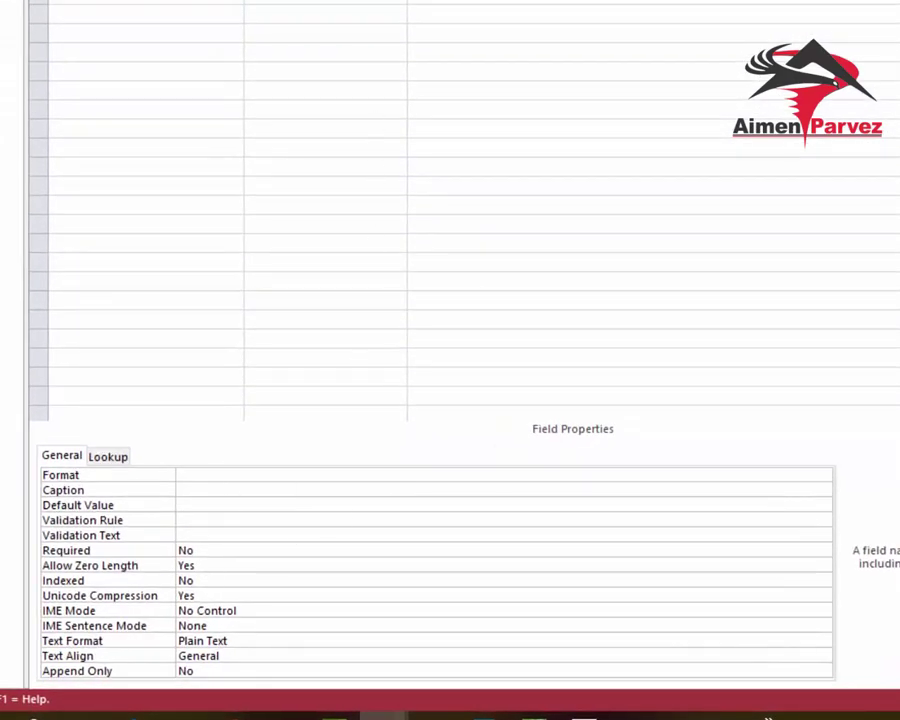
pyautogui.press('Down')
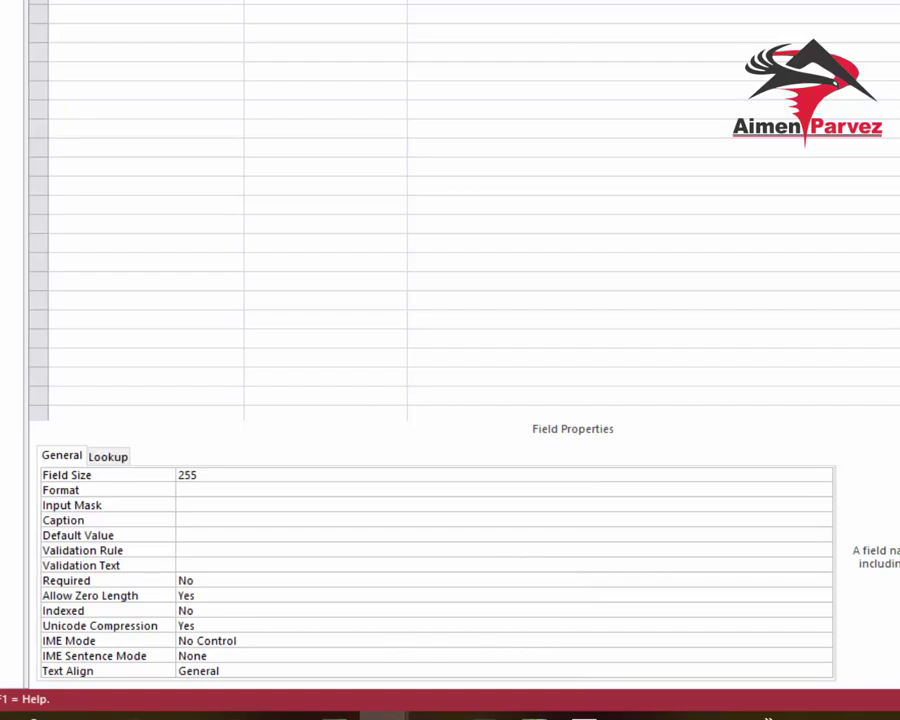
pyautogui.press('Tab')
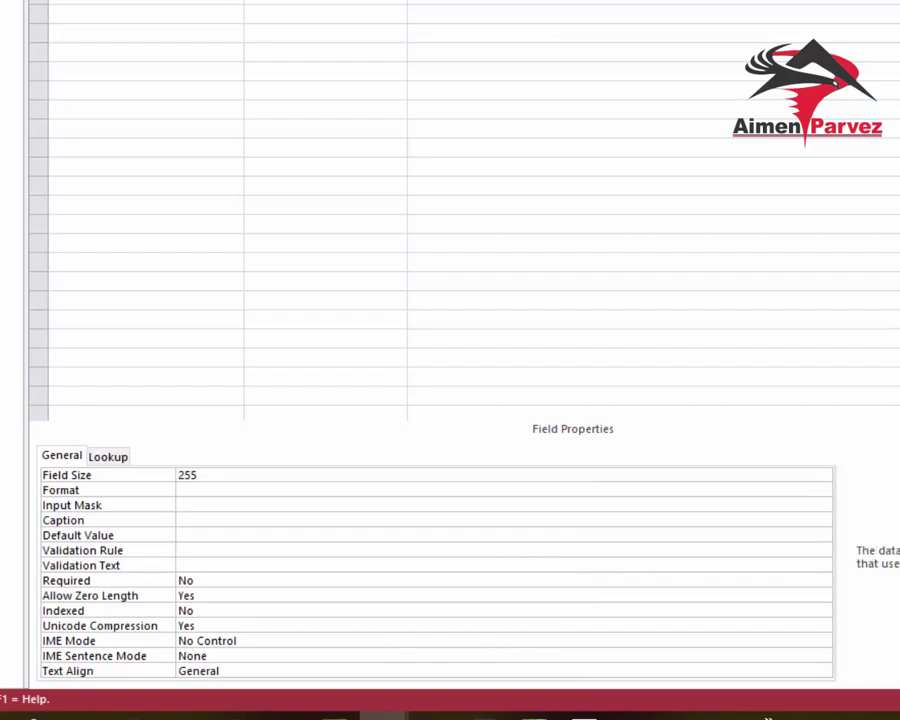
pyautogui.press('Left')
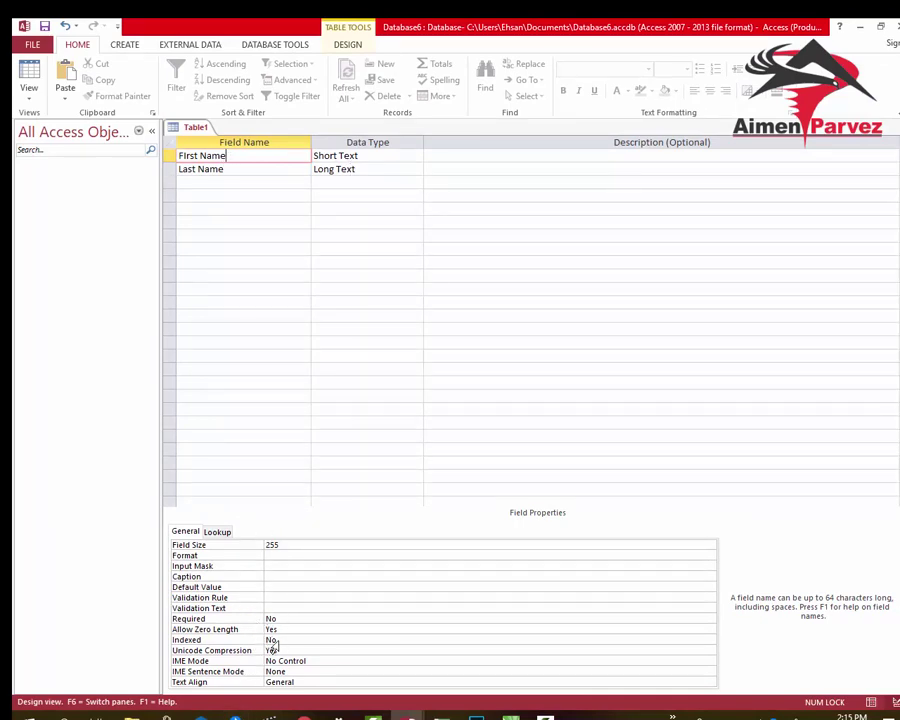
pyautogui.click(268, 171)
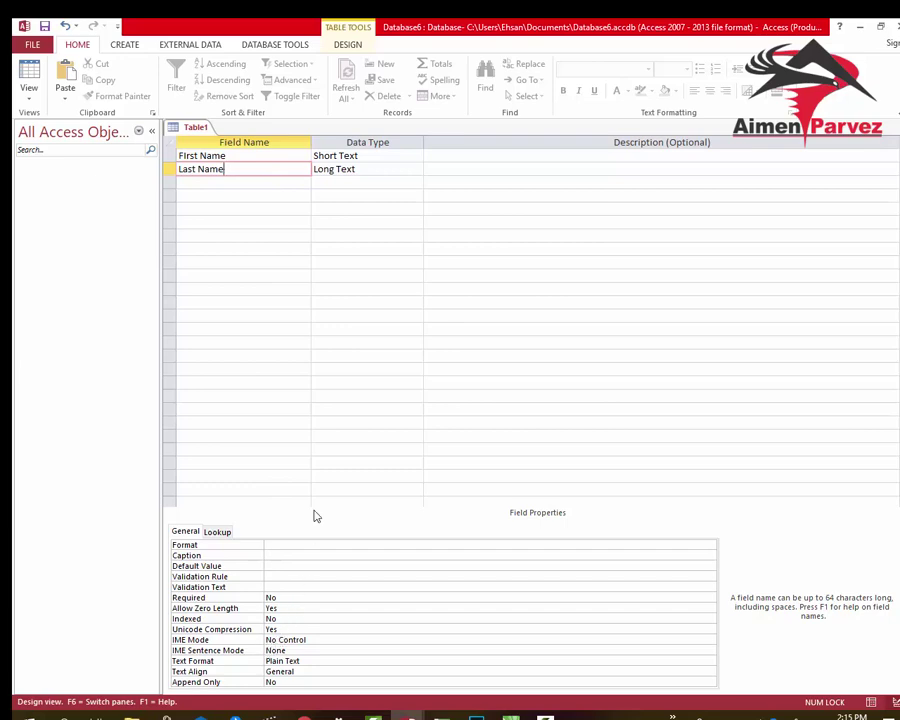
pyautogui.click(241, 156)
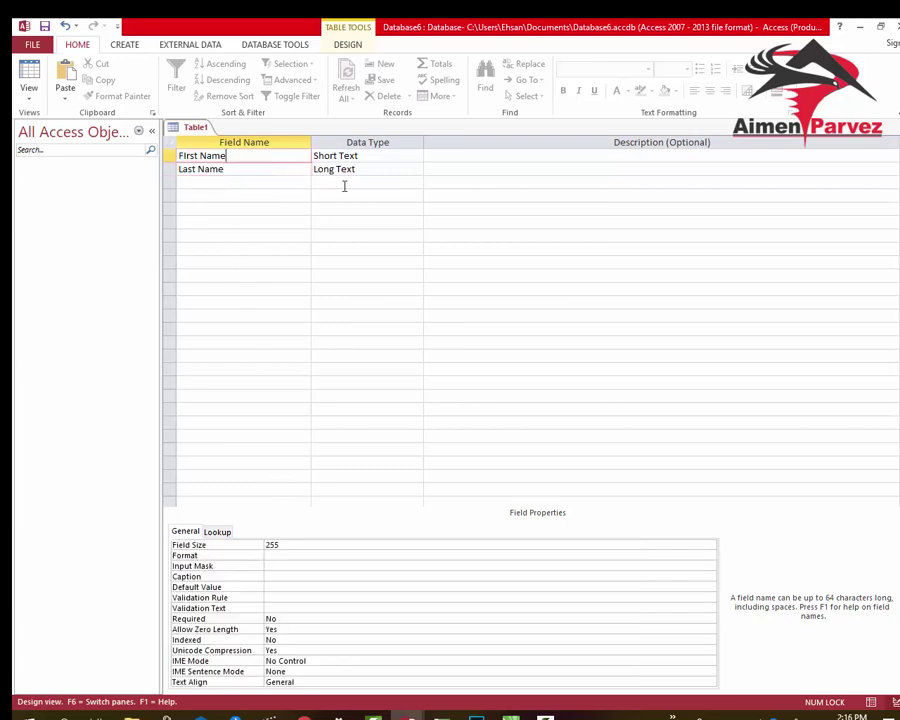
pyautogui.click(396, 159)
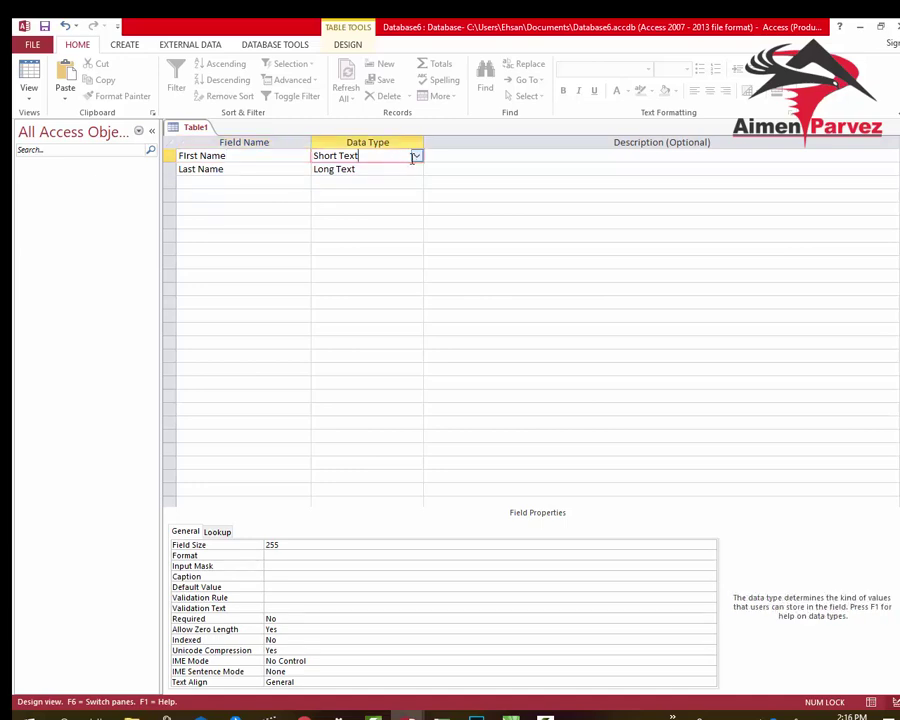
pyautogui.click(416, 157)
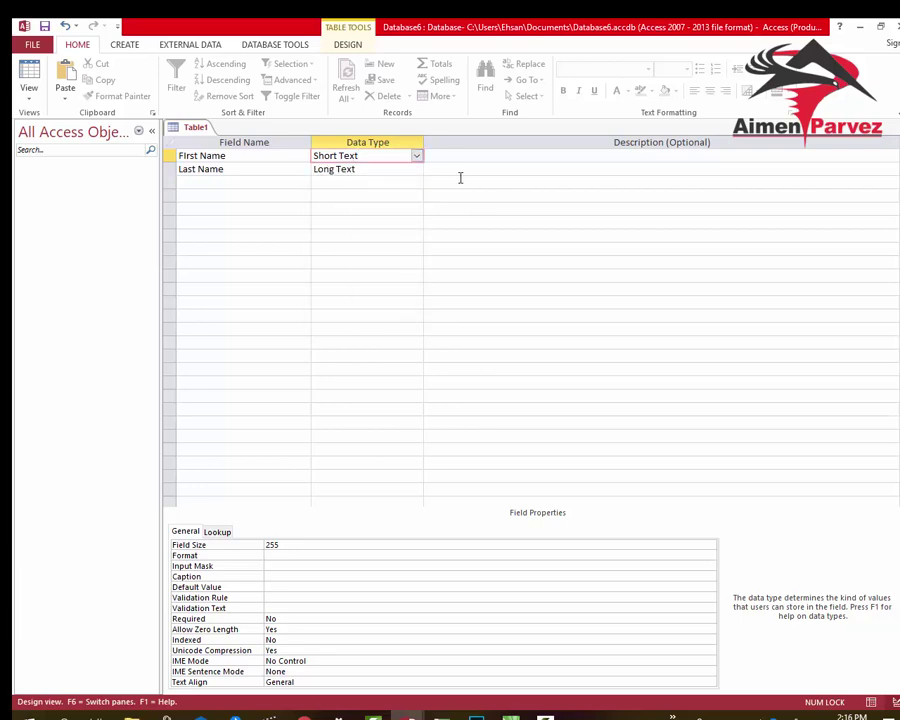
pyautogui.click(458, 180)
pyautogui.click(355, 156)
pyautogui.click(415, 157)
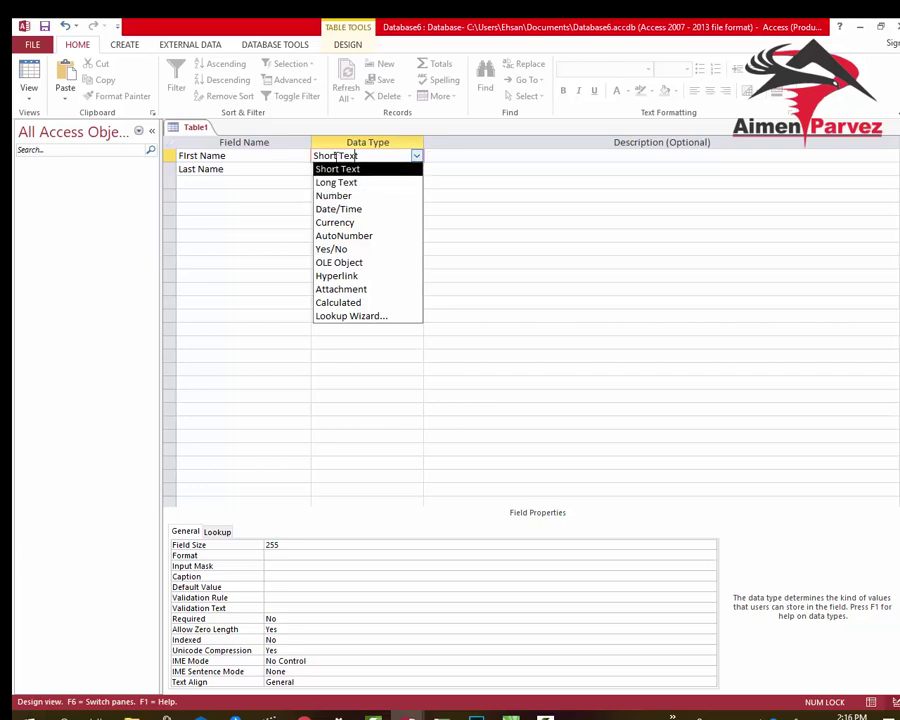
pyautogui.click(287, 168)
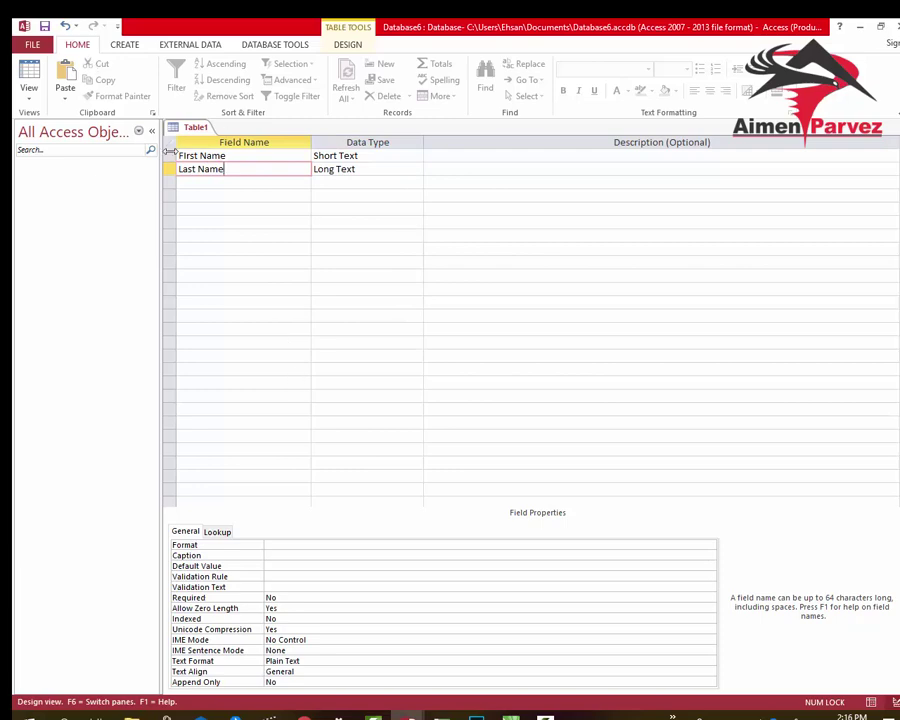
# Remove the space from the first field's name so it reads "FIrstName", trying an underscore and a hyphen as separators on the way
pyautogui.click(206, 155)
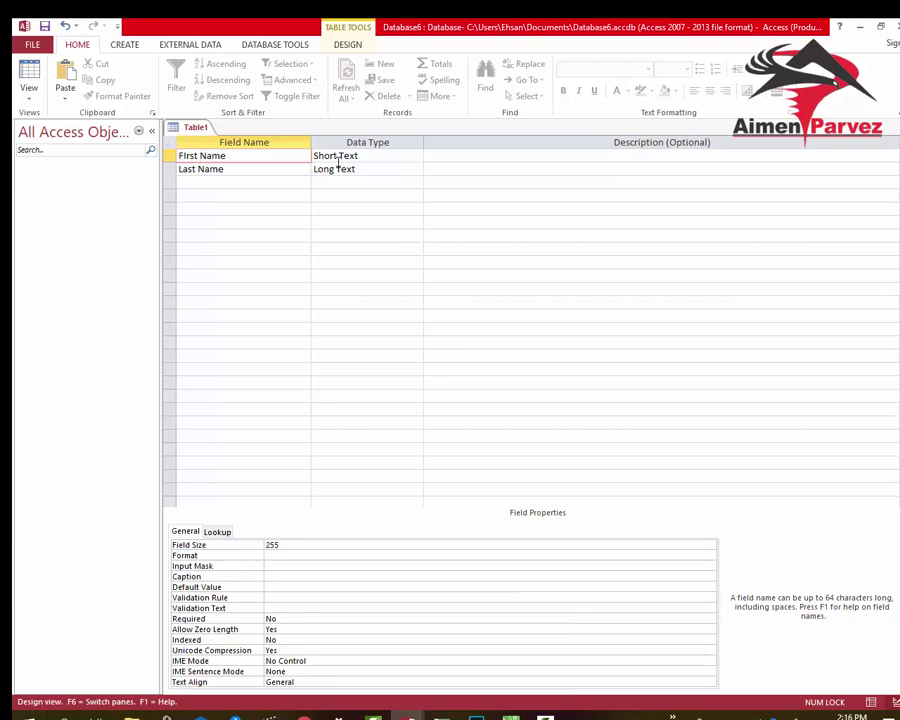
pyautogui.press('BackSpace')
pyautogui.write('_')
pyautogui.press('BackSpace')
pyautogui.write('-')
pyautogui.press('BackSpace')
pyautogui.press('Right')
pyautogui.press('Right')
pyautogui.press('Right')
pyautogui.press('Right')
# Rename the Long Text field in the second row as "LastName"
pyautogui.press('Down')
pyautogui.press('BackSpace')
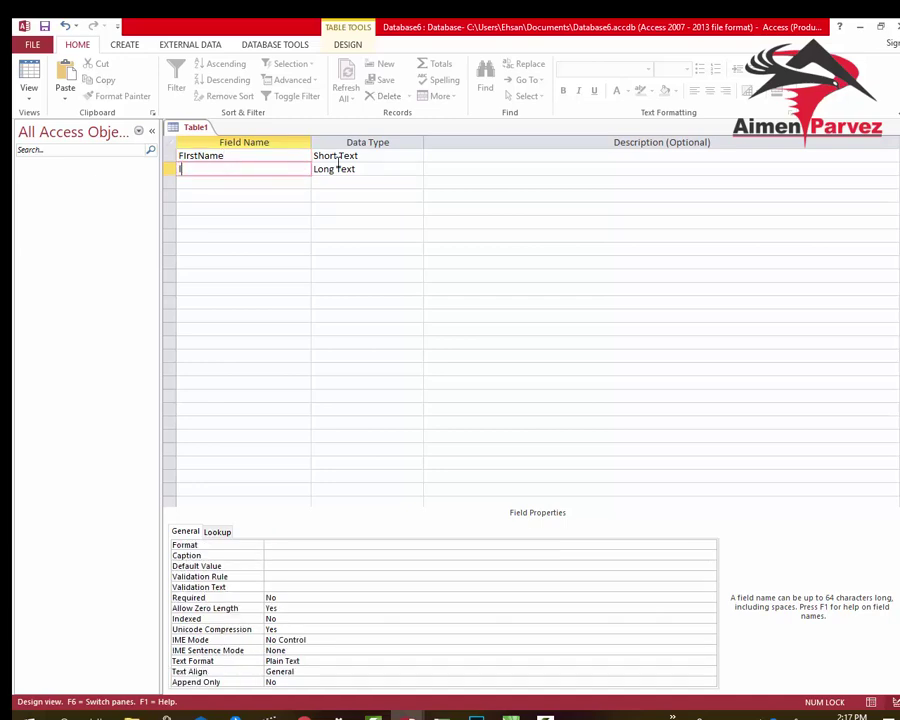
pyautogui.write('LastName')
pyautogui.click(222, 184)
pyautogui.click(239, 160)
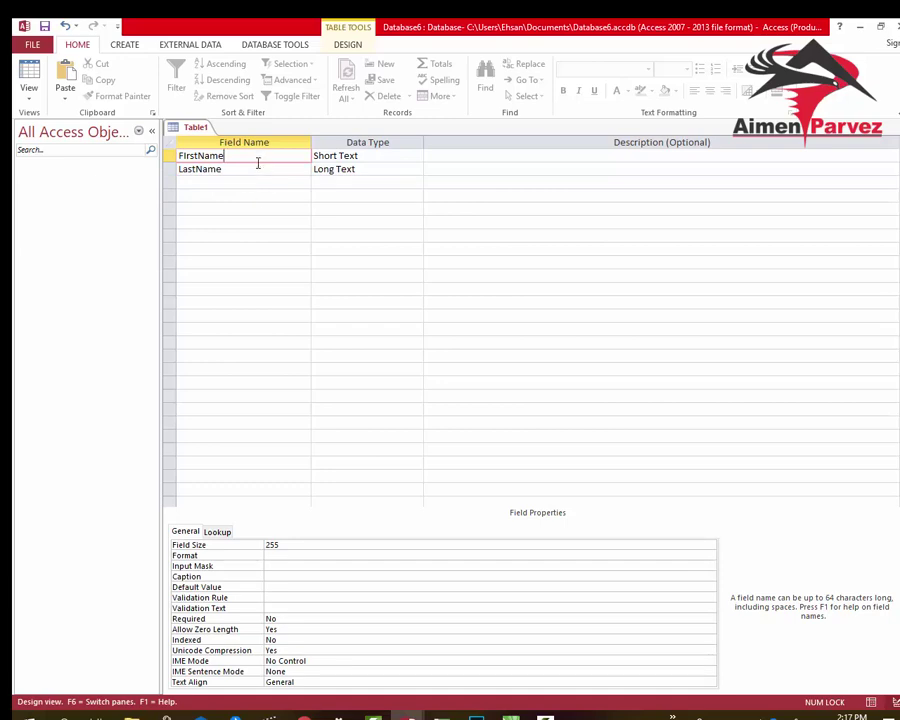
pyautogui.click(247, 182)
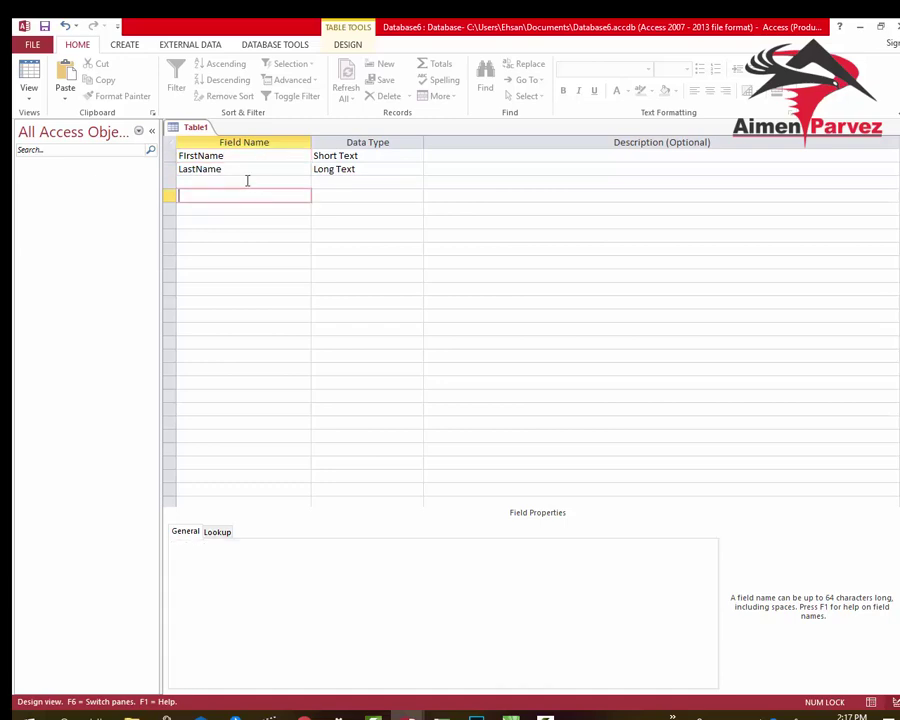
pyautogui.click(233, 168)
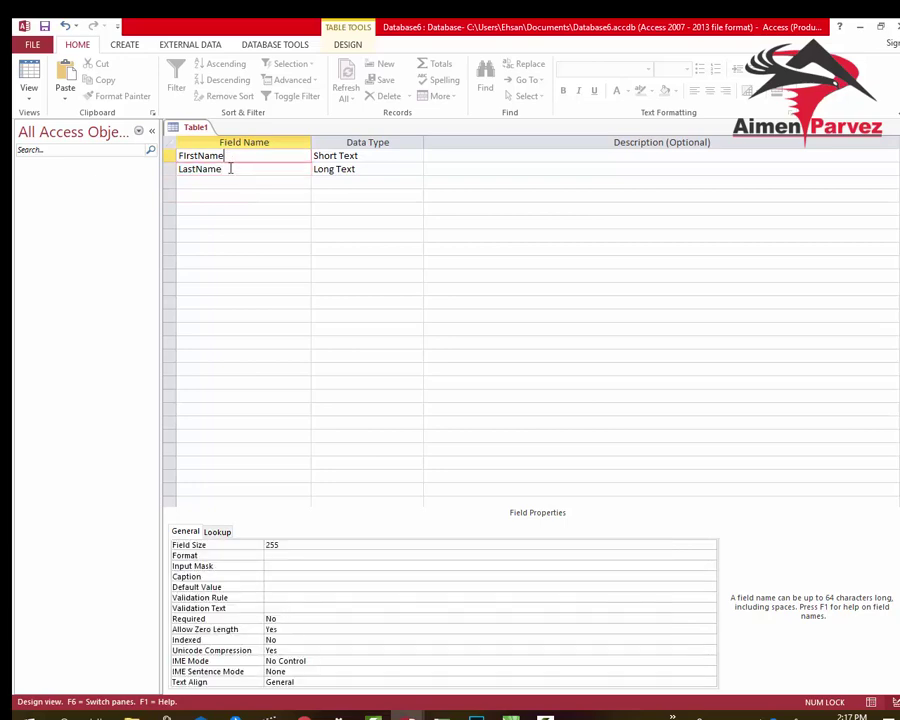
pyautogui.click(247, 180)
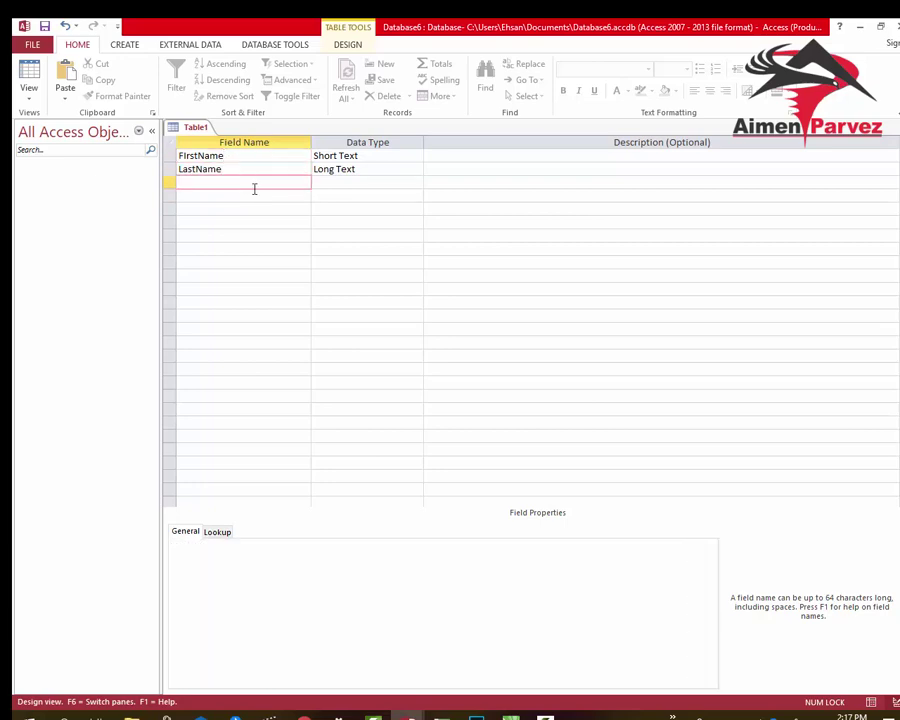
# Examine the data types offered for the "LastName" field, from Short Text through Lookup Wizard
pyautogui.click(366, 171)
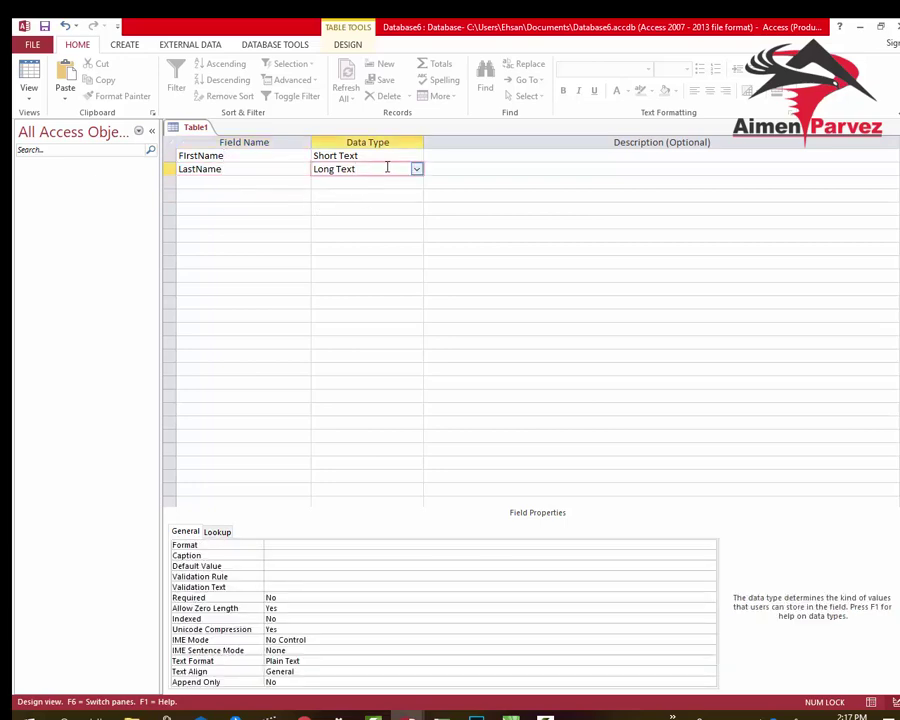
pyautogui.click(415, 169)
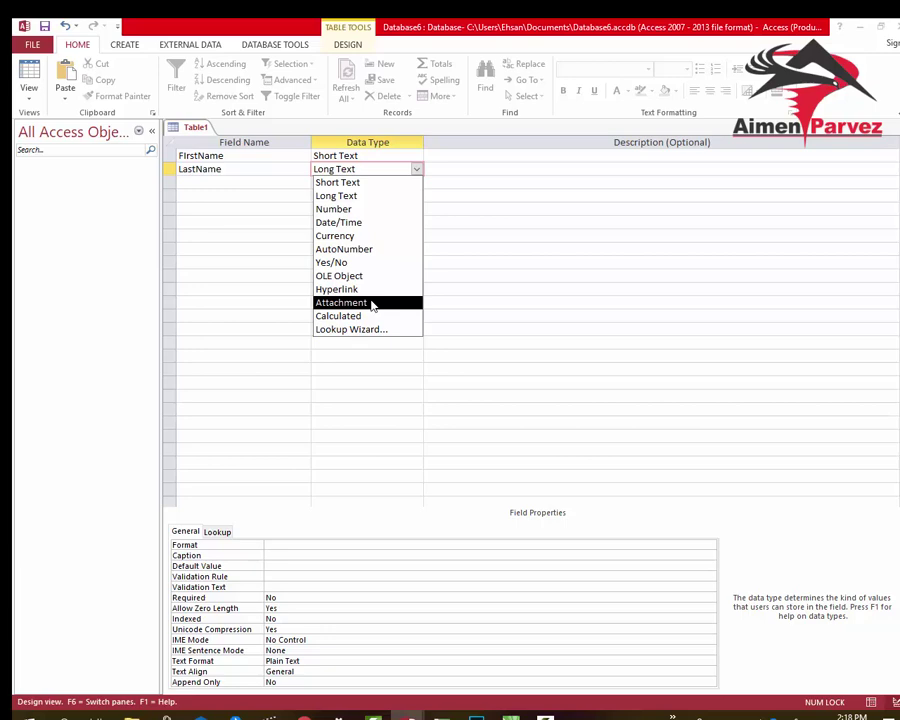
pyautogui.click(416, 169)
pyautogui.click(440, 176)
pyautogui.click(410, 170)
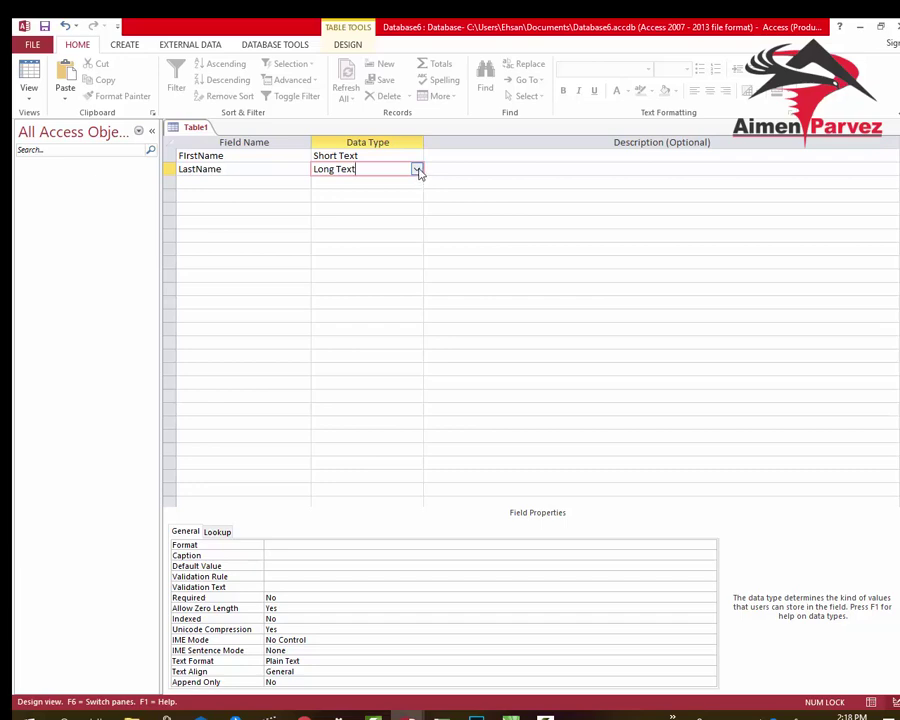
pyautogui.click(417, 170)
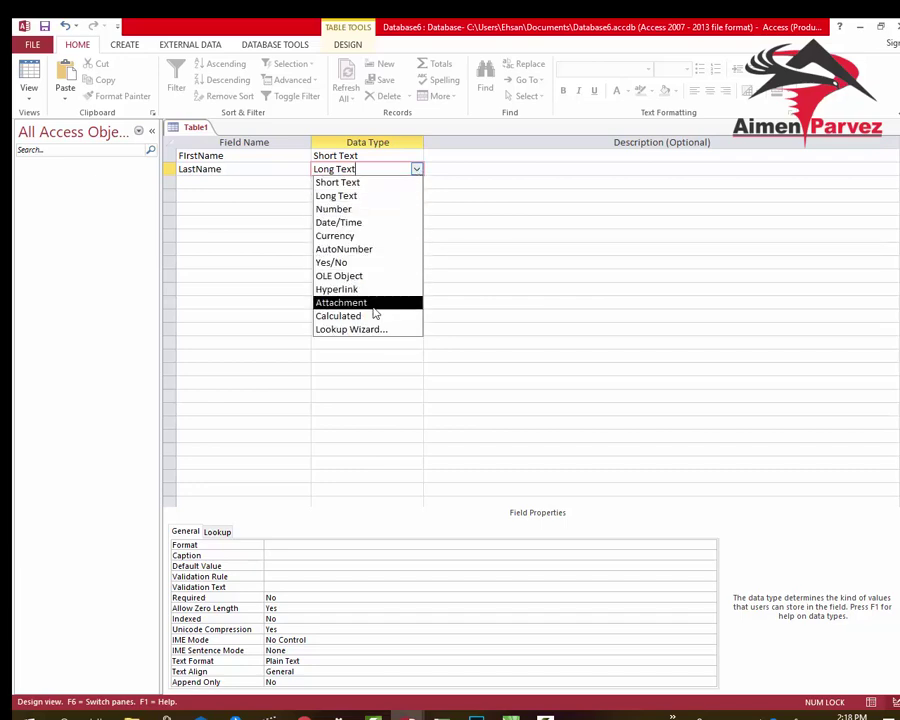
pyautogui.click(418, 170)
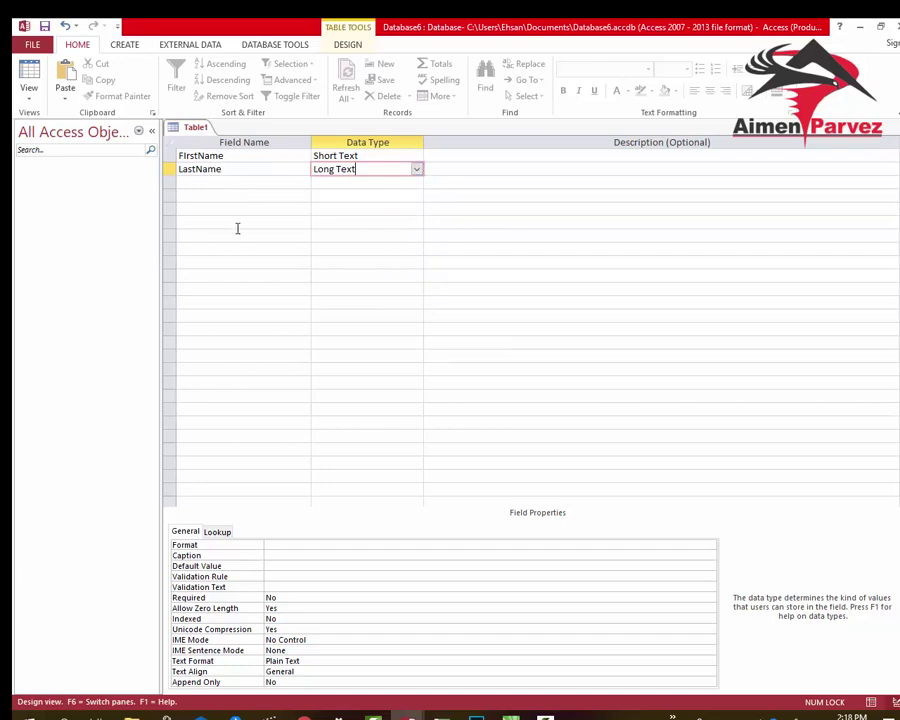
pyautogui.click(417, 170)
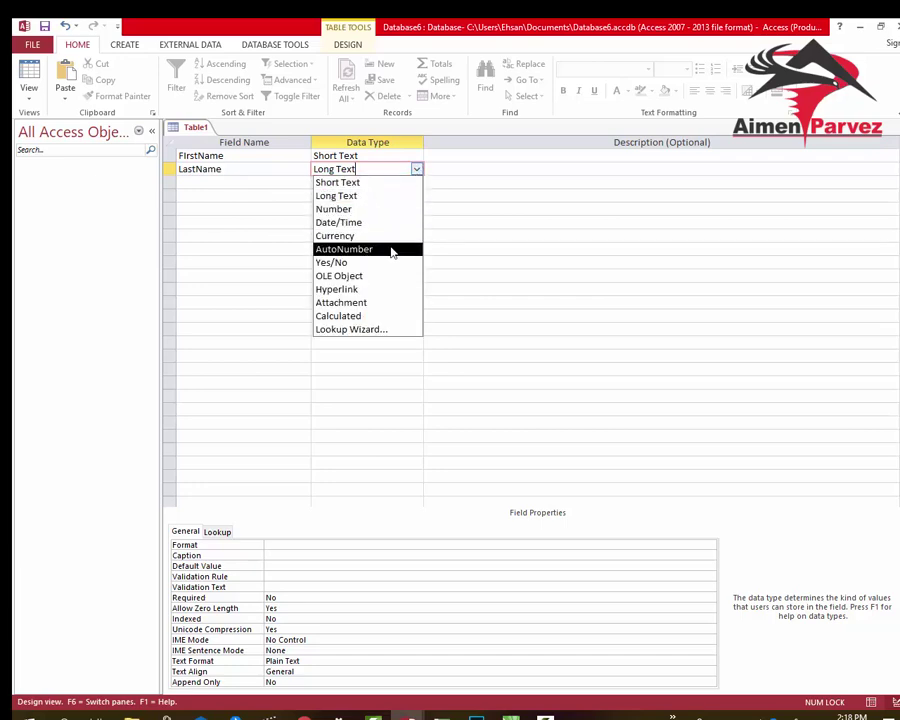